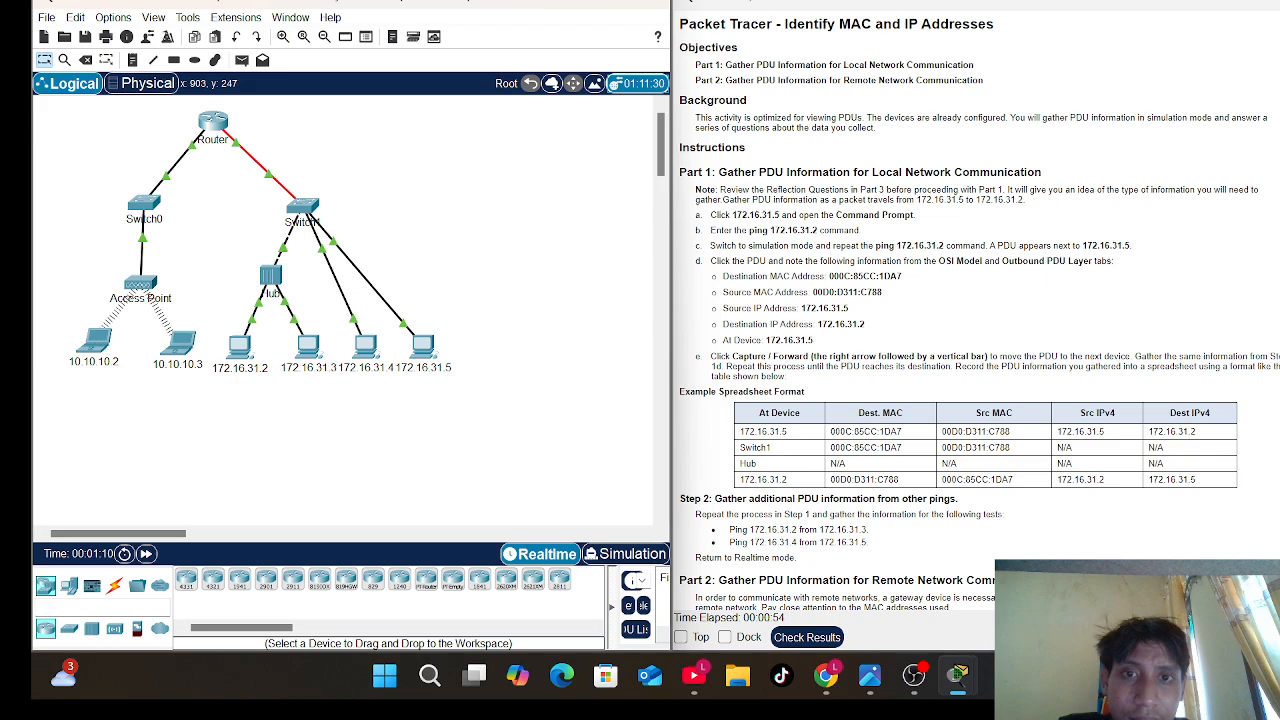
- Move PC 172.16.31.5 away from its neighbour 172.16.31.4 and open its Command Prompt
scroll(975, 320, "down", 3)
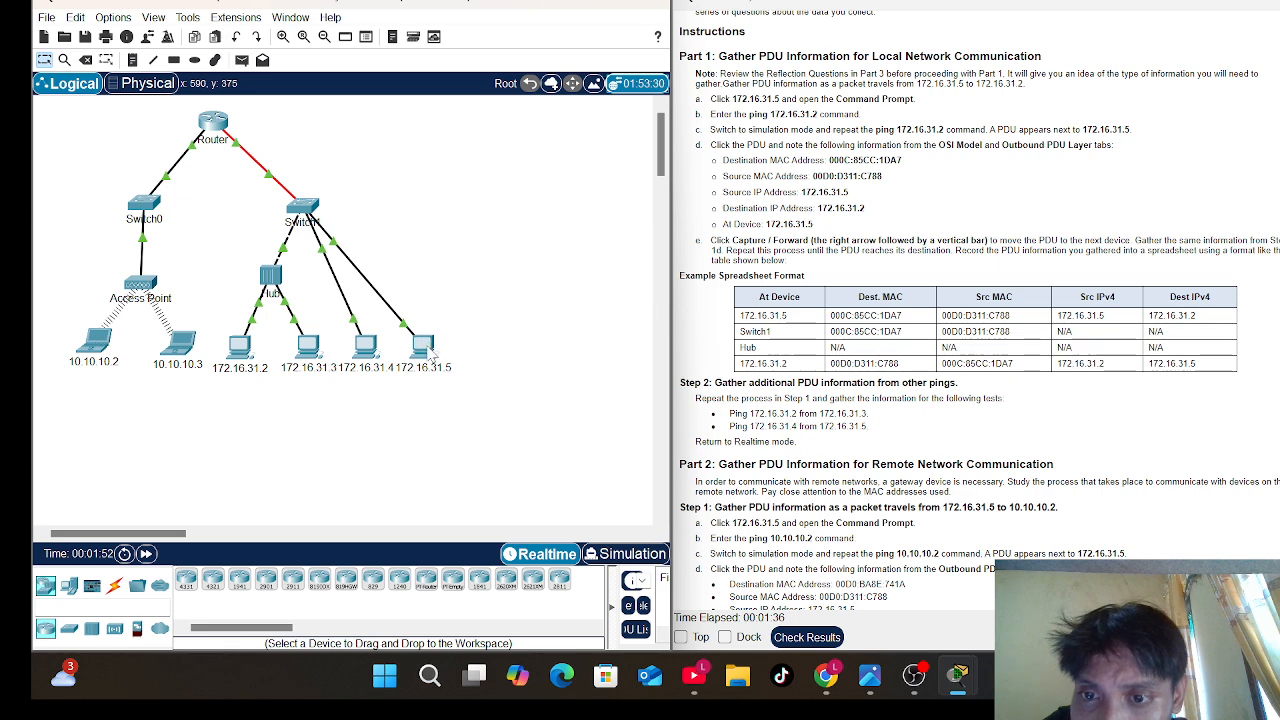
left_click_drag(424, 343, 454, 344)
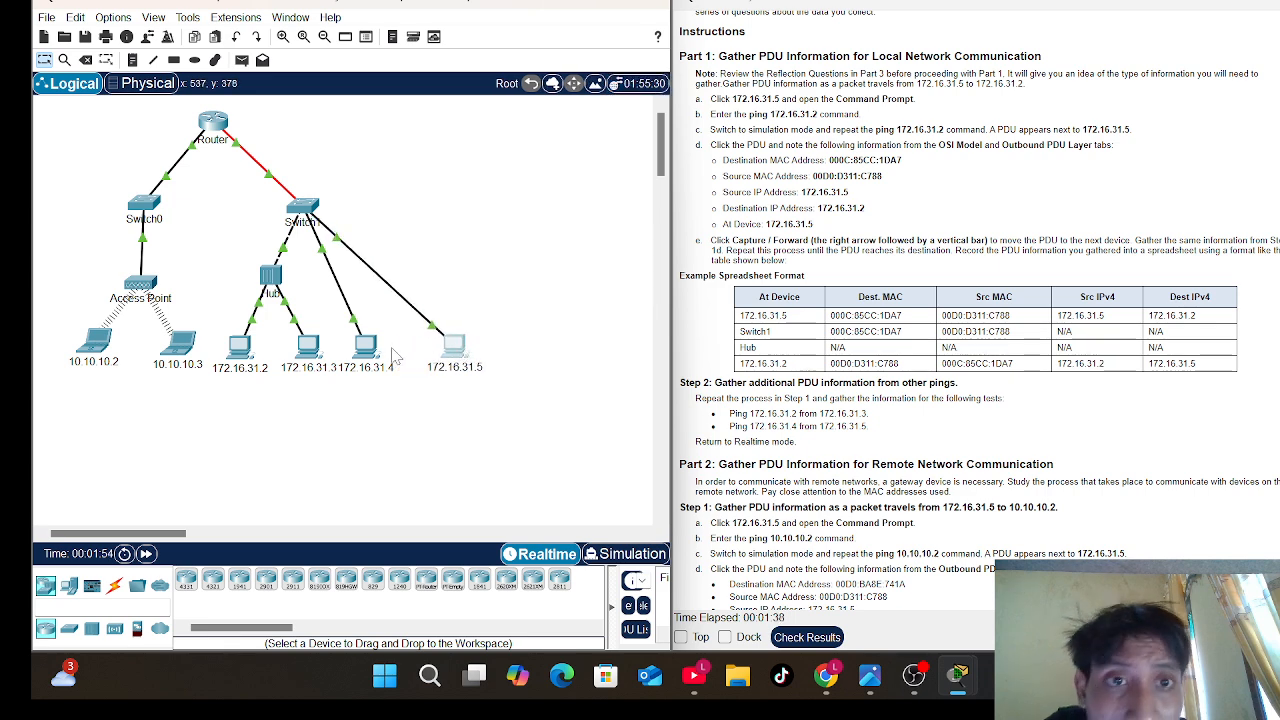
left_click(455, 350)
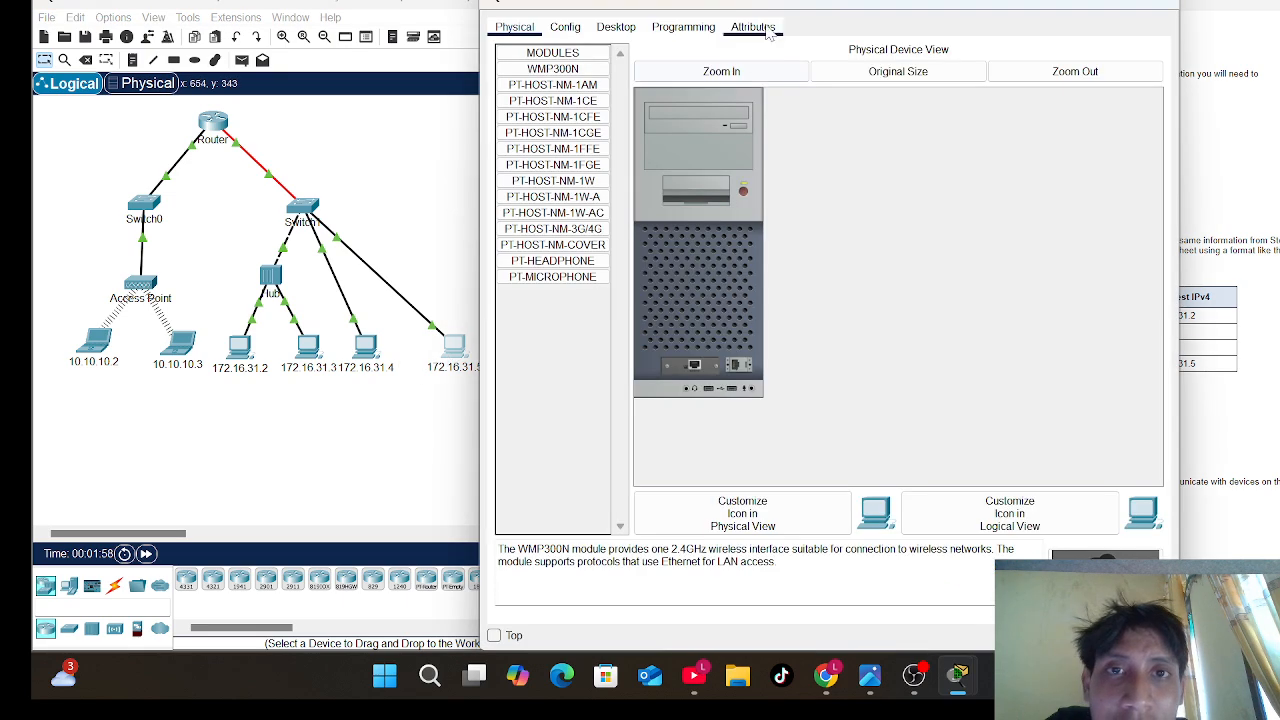
left_click_drag(768, 6, 337, 6)
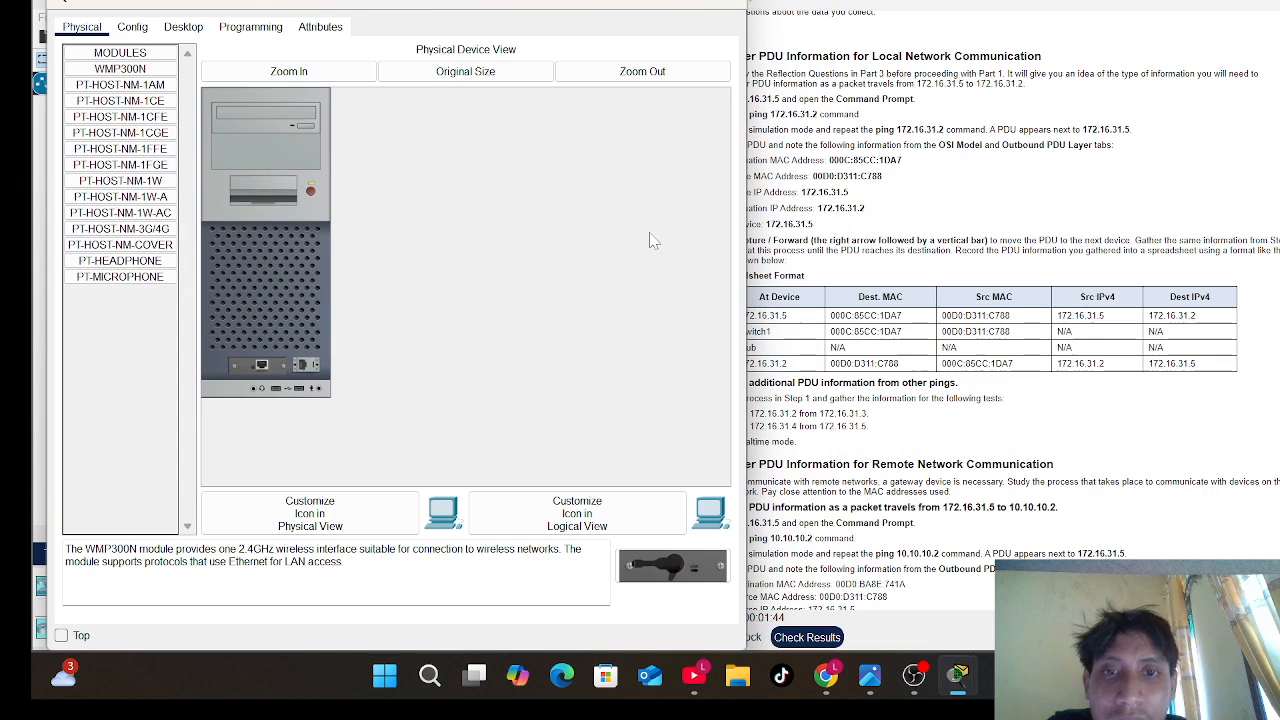
left_click_drag(745, 302, 642, 302)
left_click_drag(477, 6, 467, 111)
left_click(198, 130)
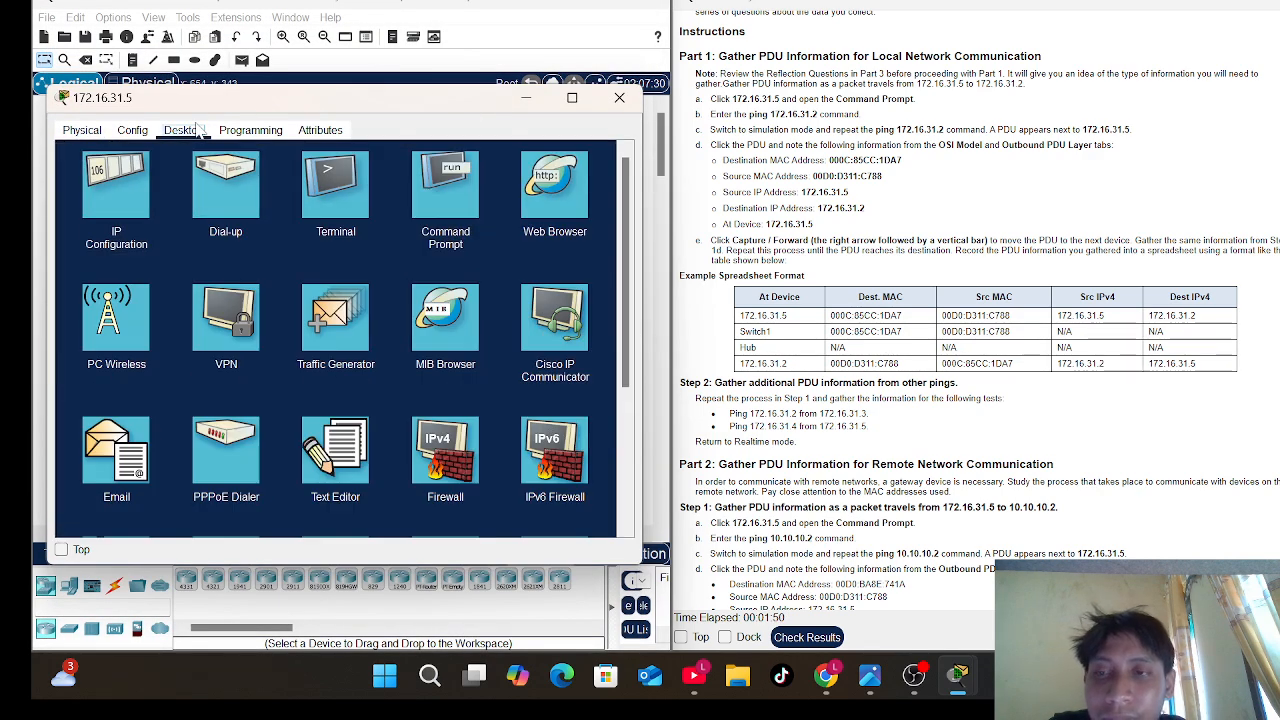
left_click(440, 189)
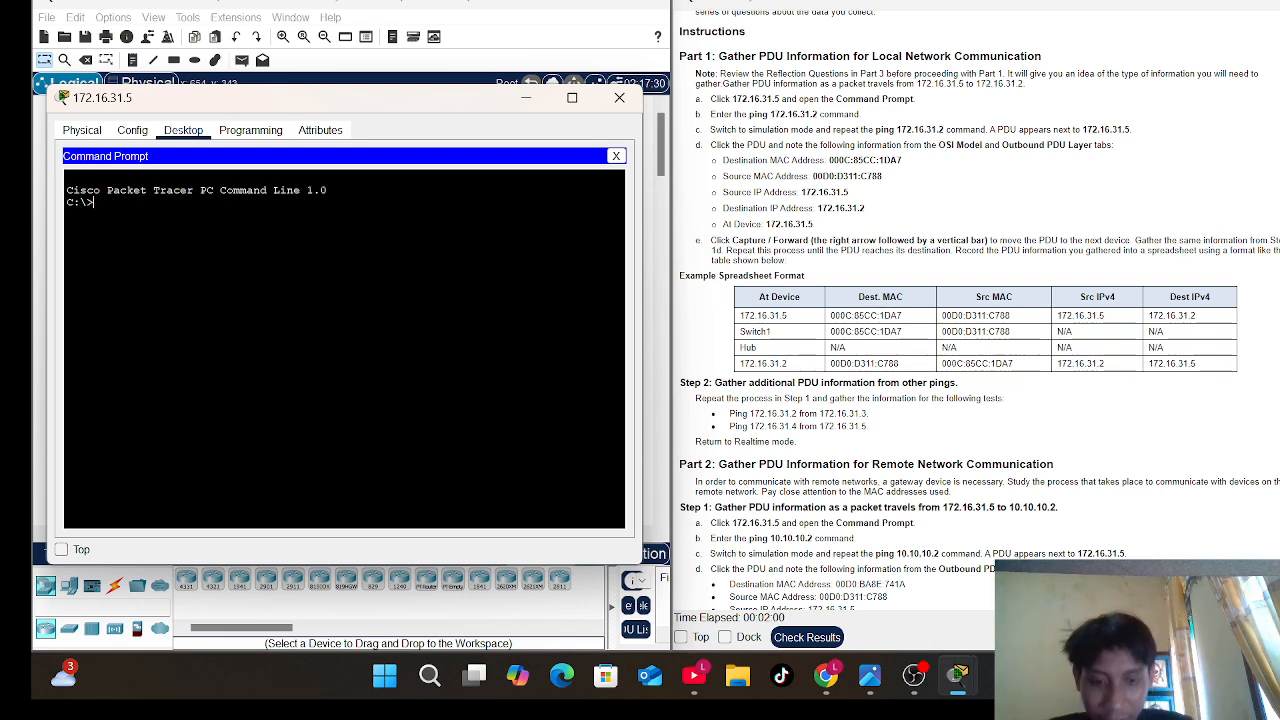
- Ping 172.16.31.2 from PC 172.16.31.5 and minimize the PC's window
type("ping 1")
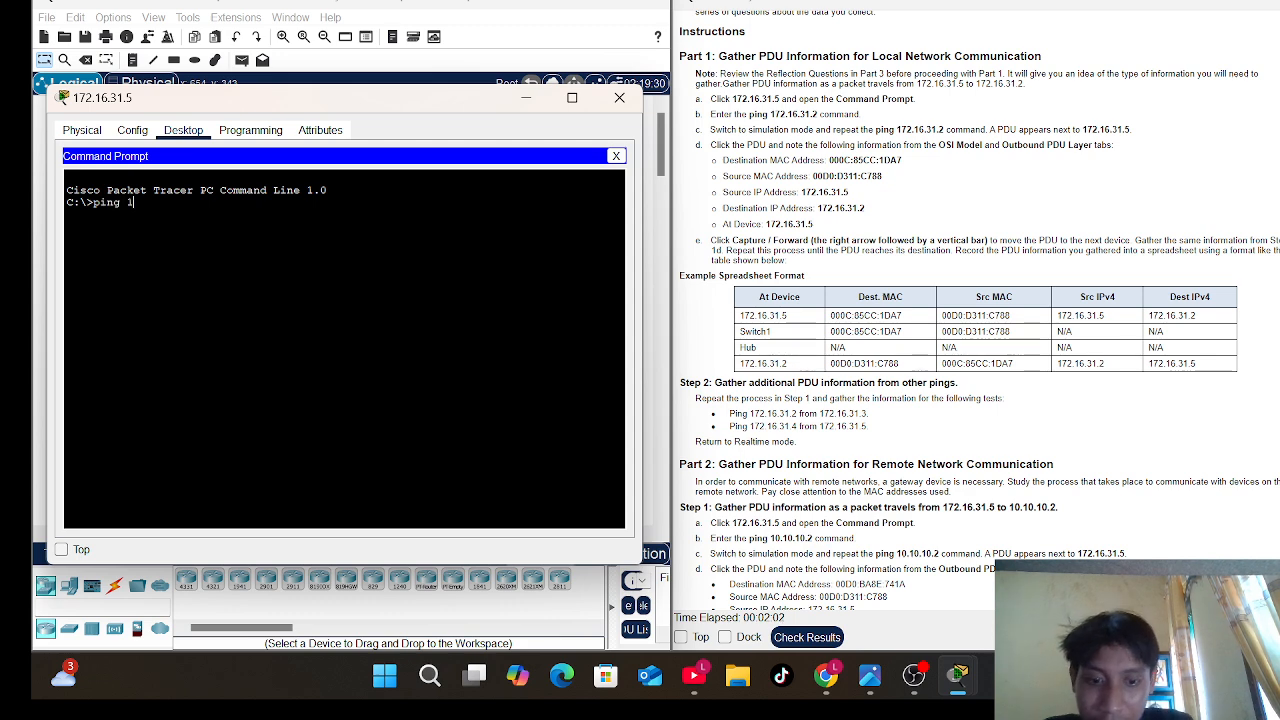
type("72")
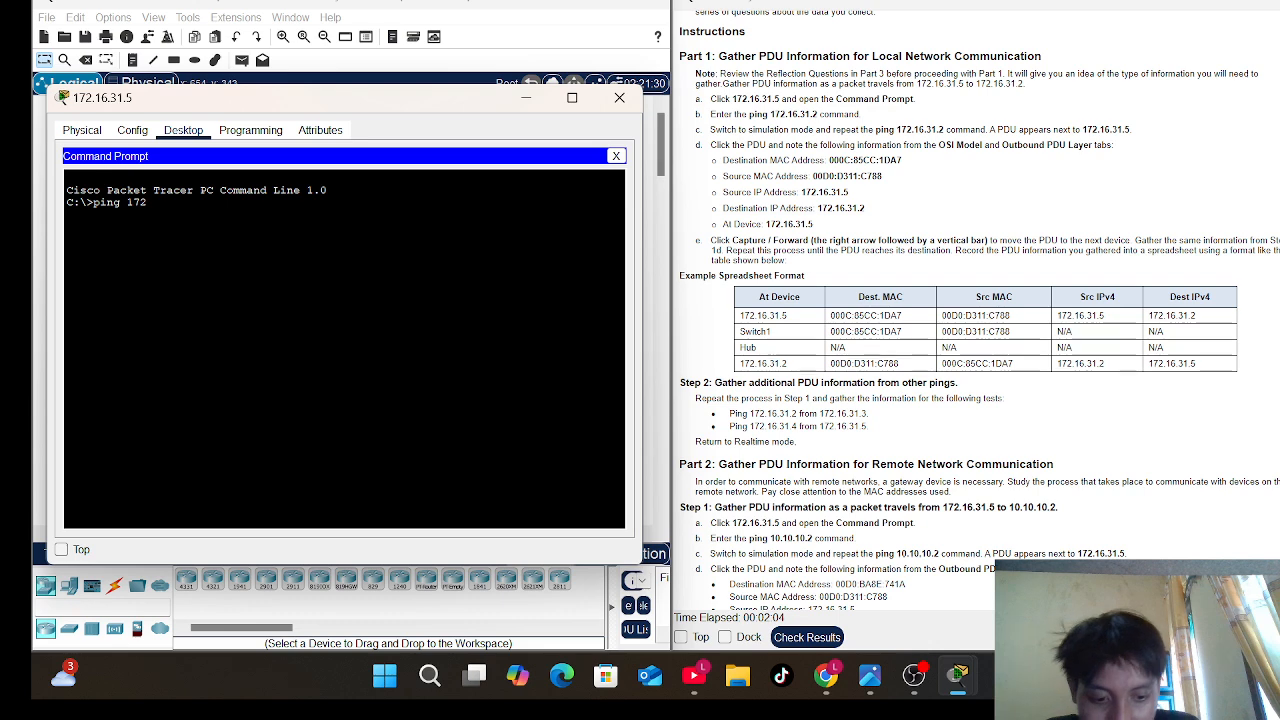
type(".16.31")
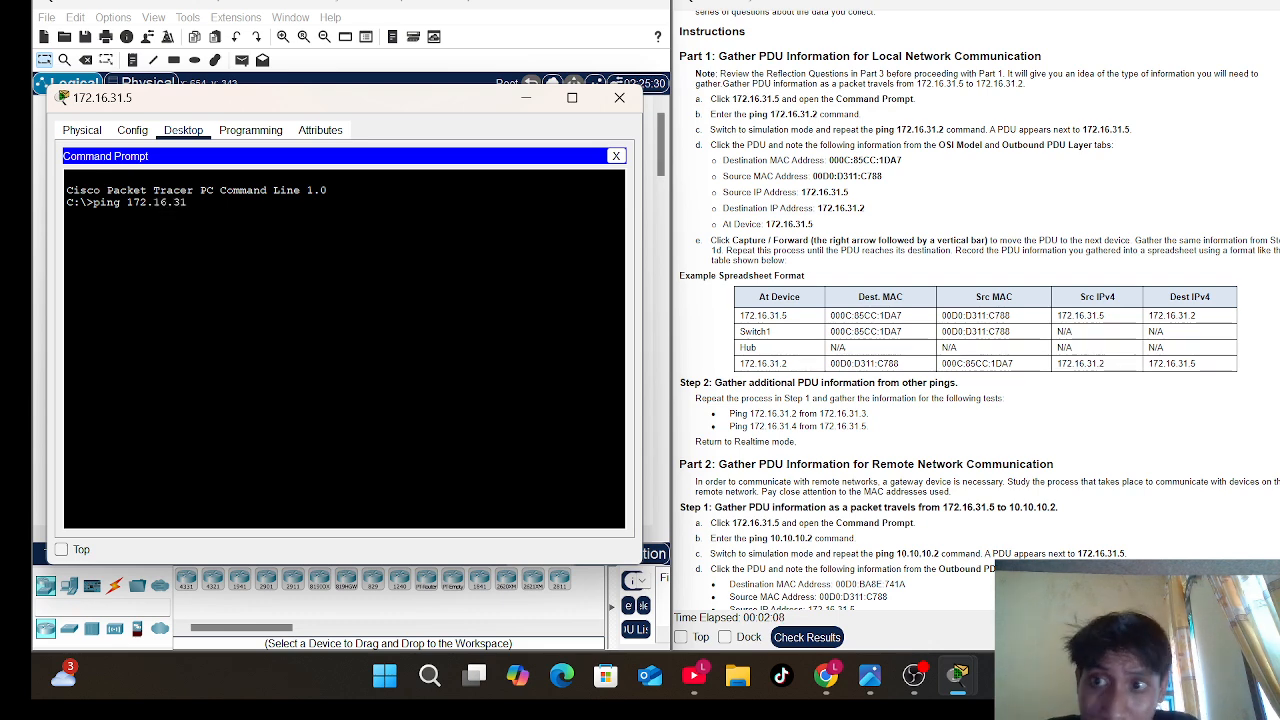
type(".")
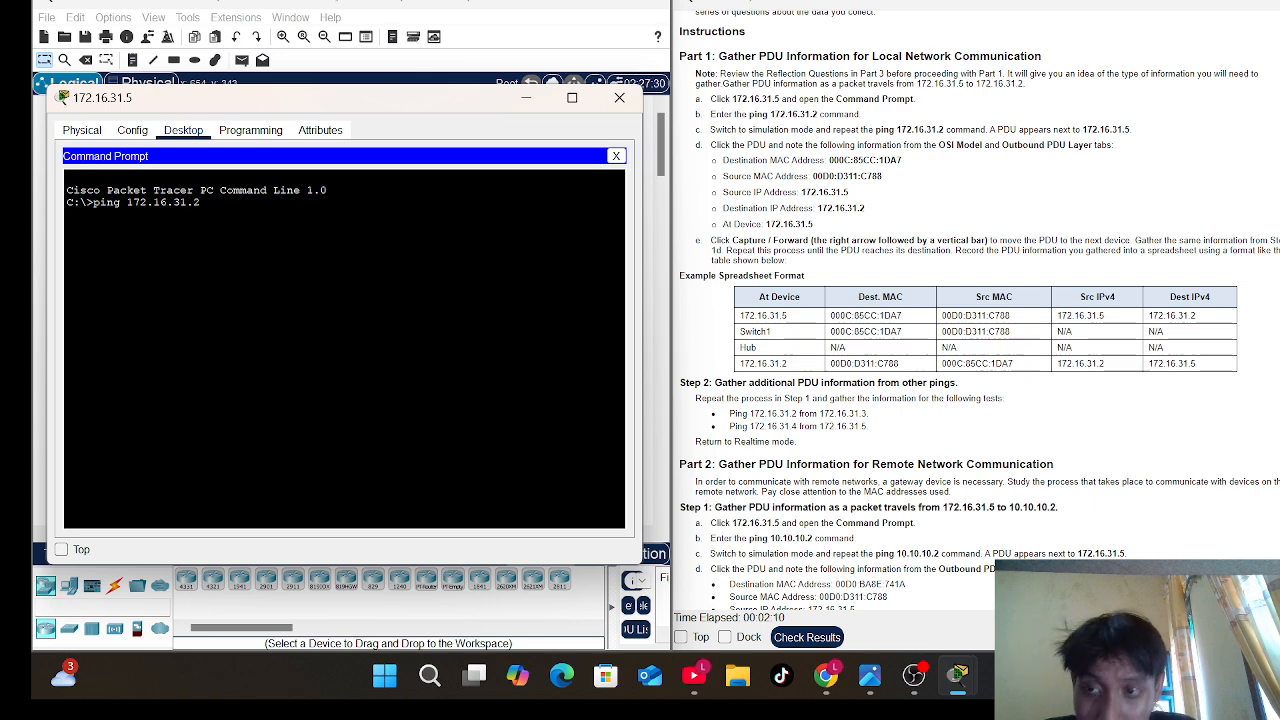
type("2")
key("Return")
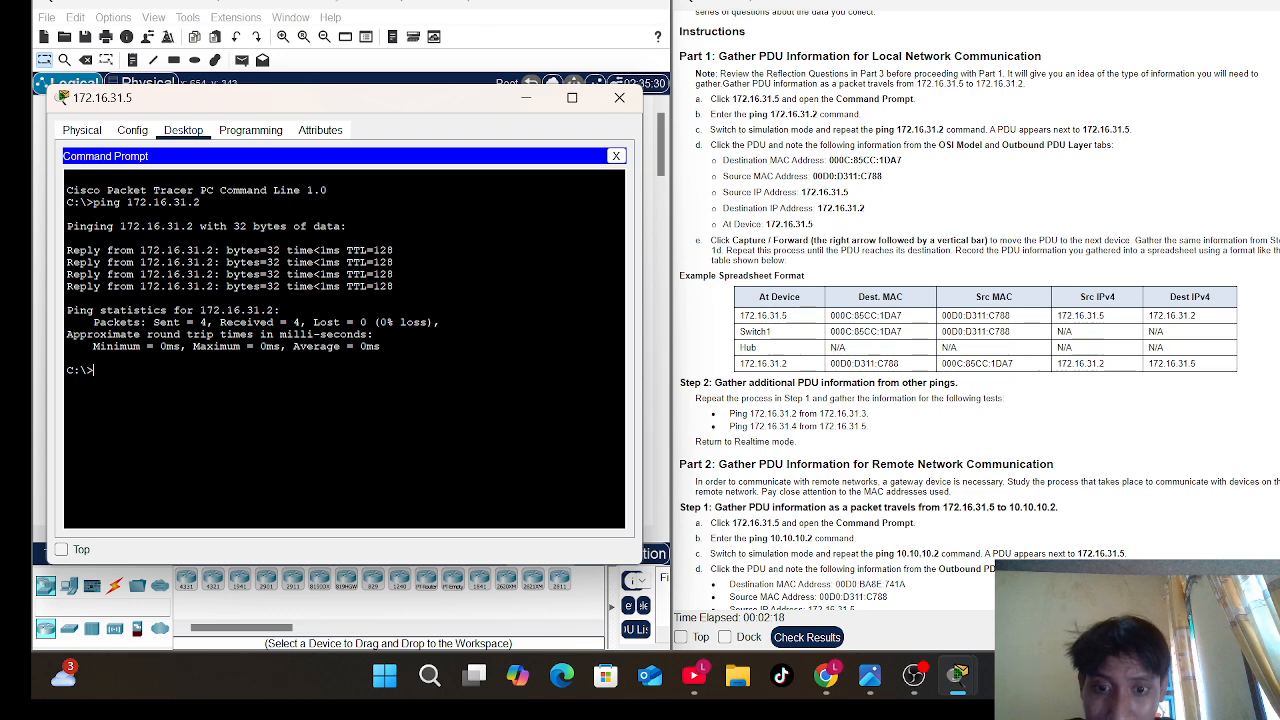
left_click(527, 99)
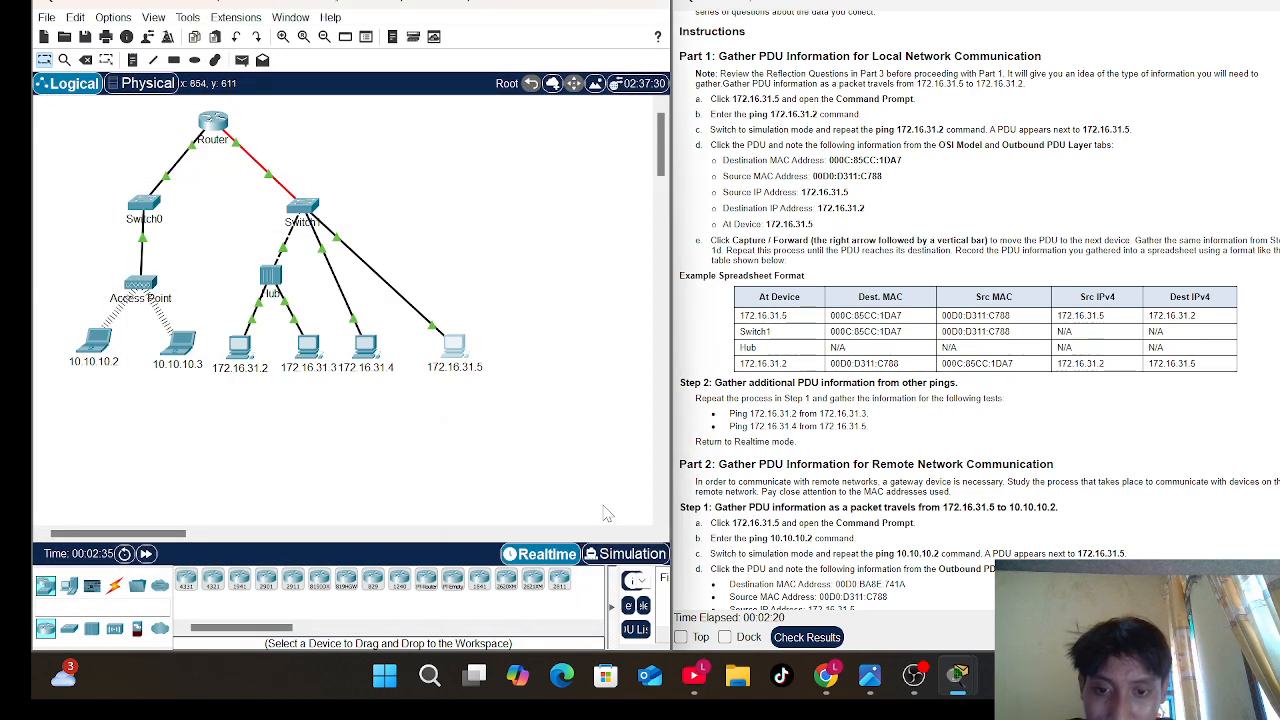
- Switch to simulation mode and review the activity instructions for both parts and the reflection questions
left_click(618, 553)
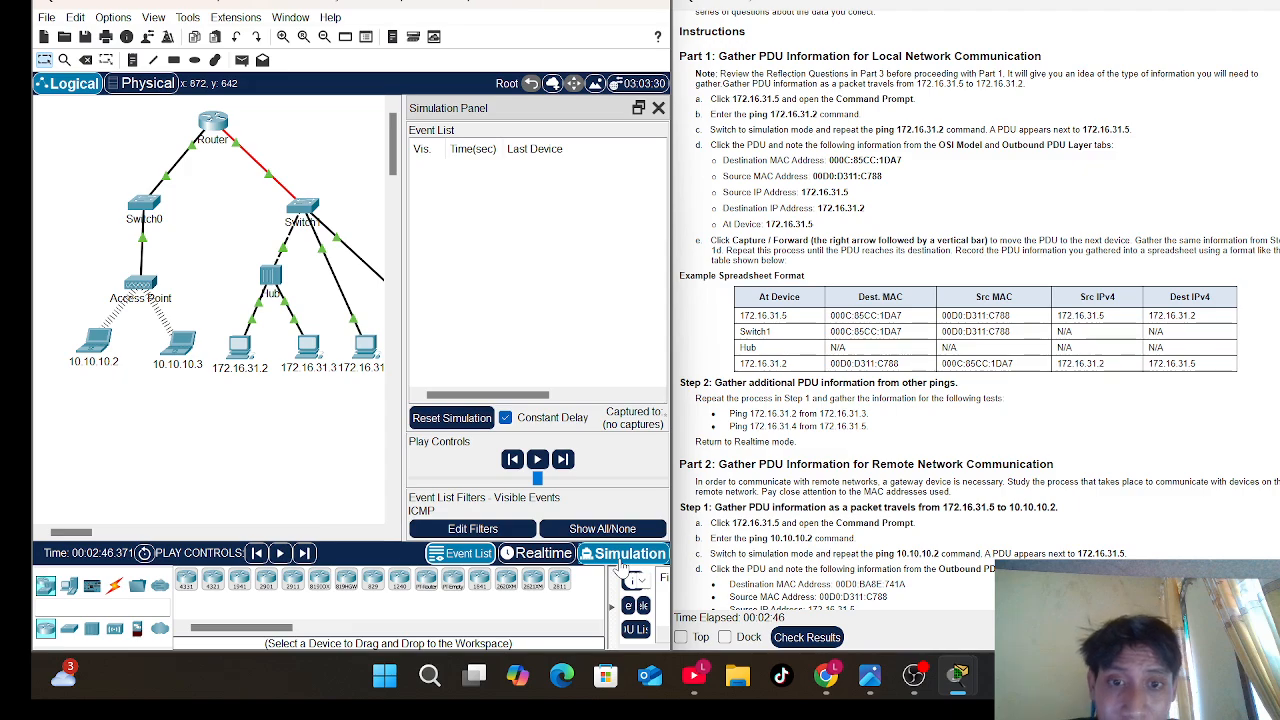
scroll(960, 350, "down", 6)
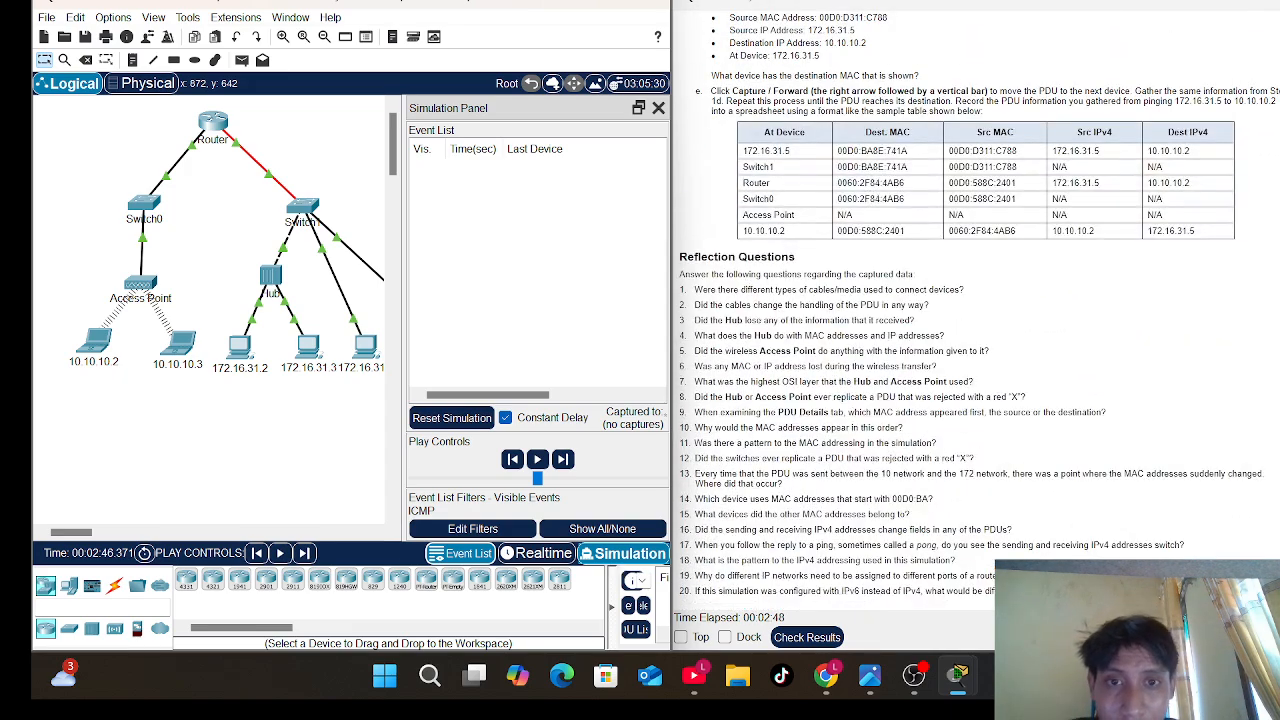
scroll(843, 477, "up", 3)
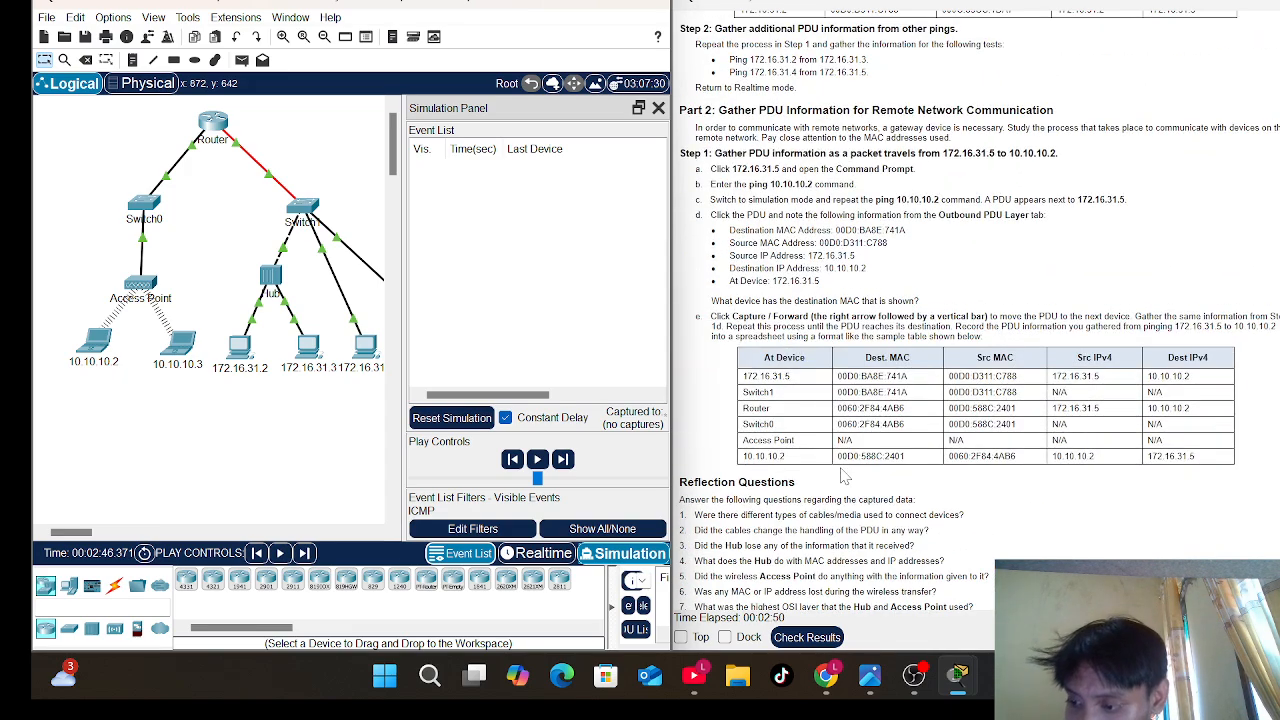
scroll(843, 477, "up", 2)
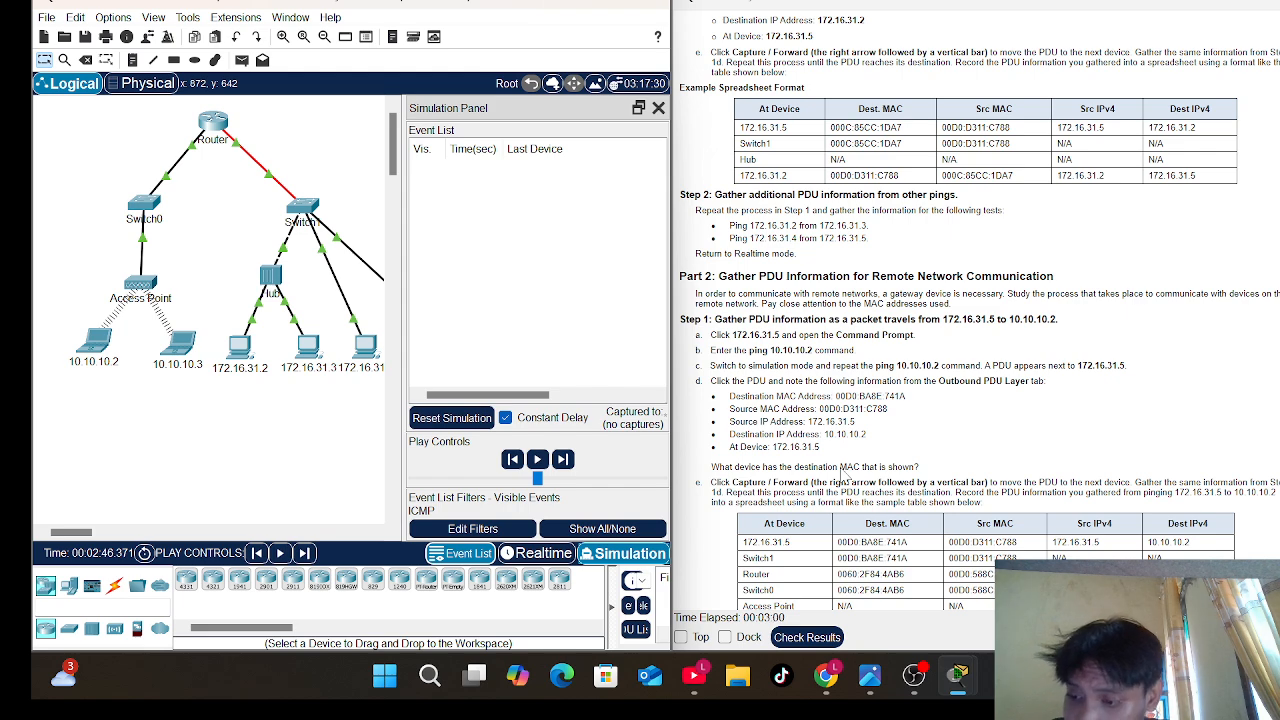
scroll(845, 469, "up", 1)
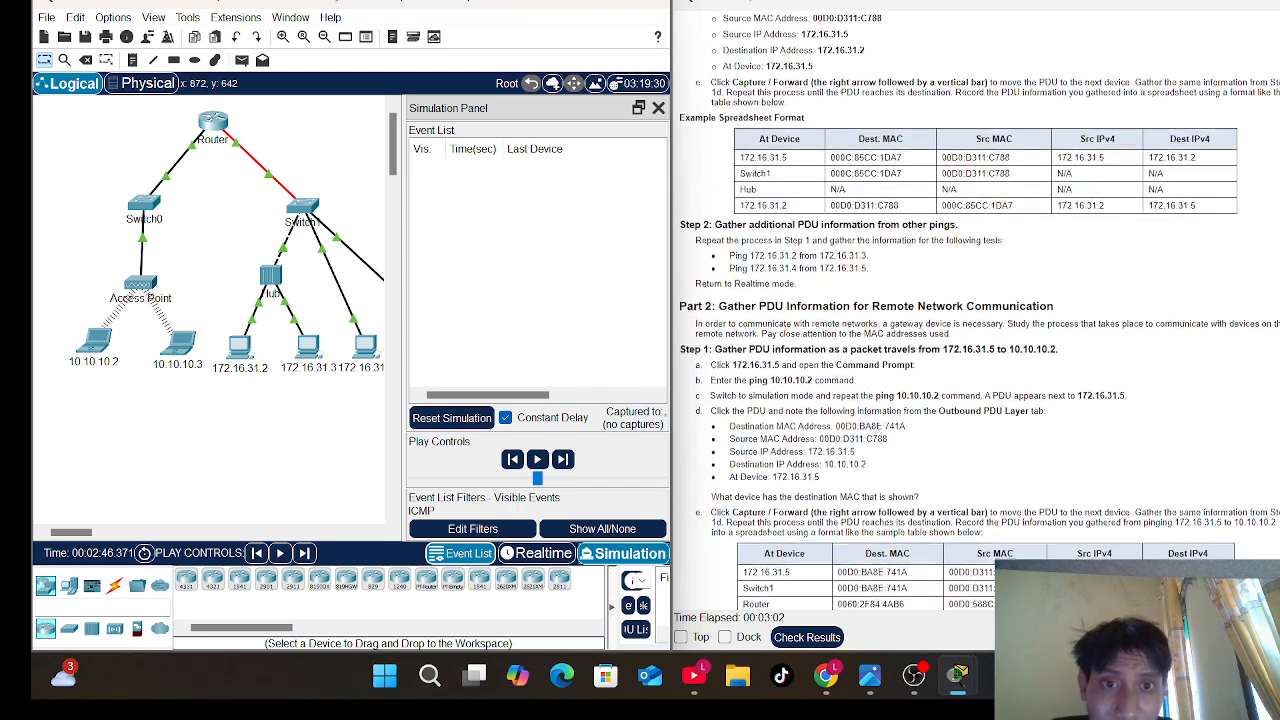
scroll(980, 310, "up", 4)
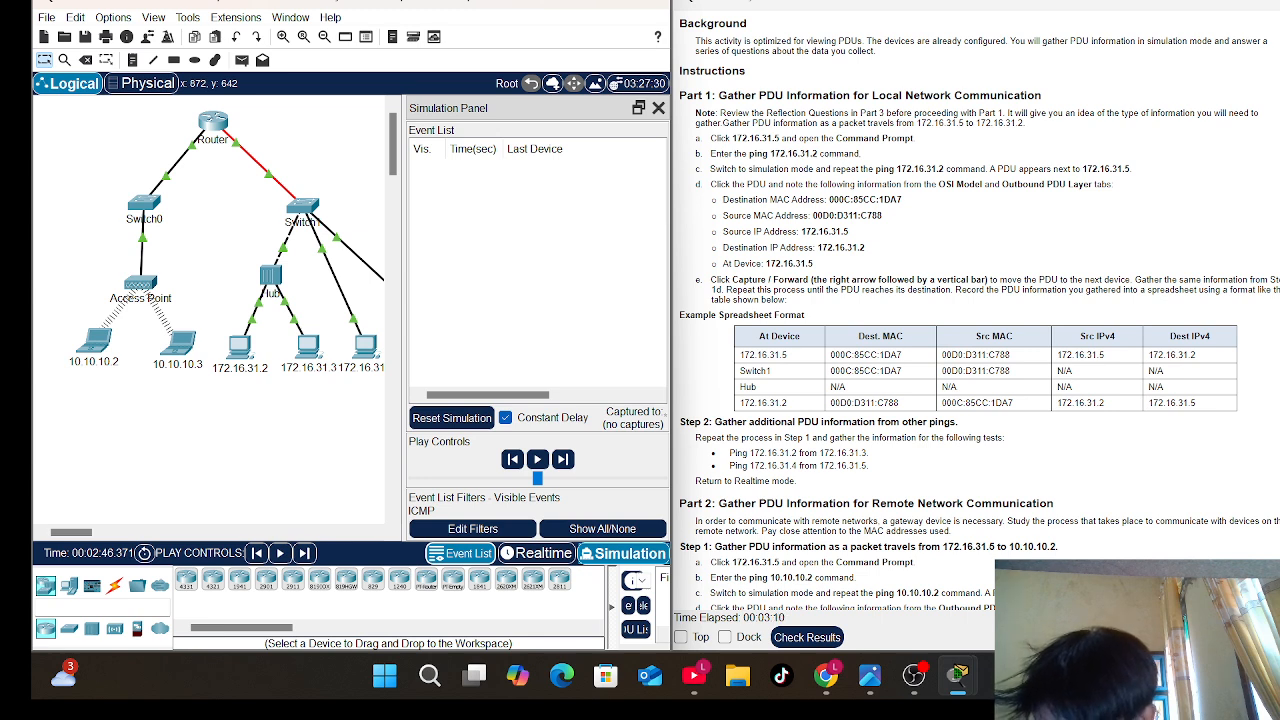
scroll(980, 310, "up", 2)
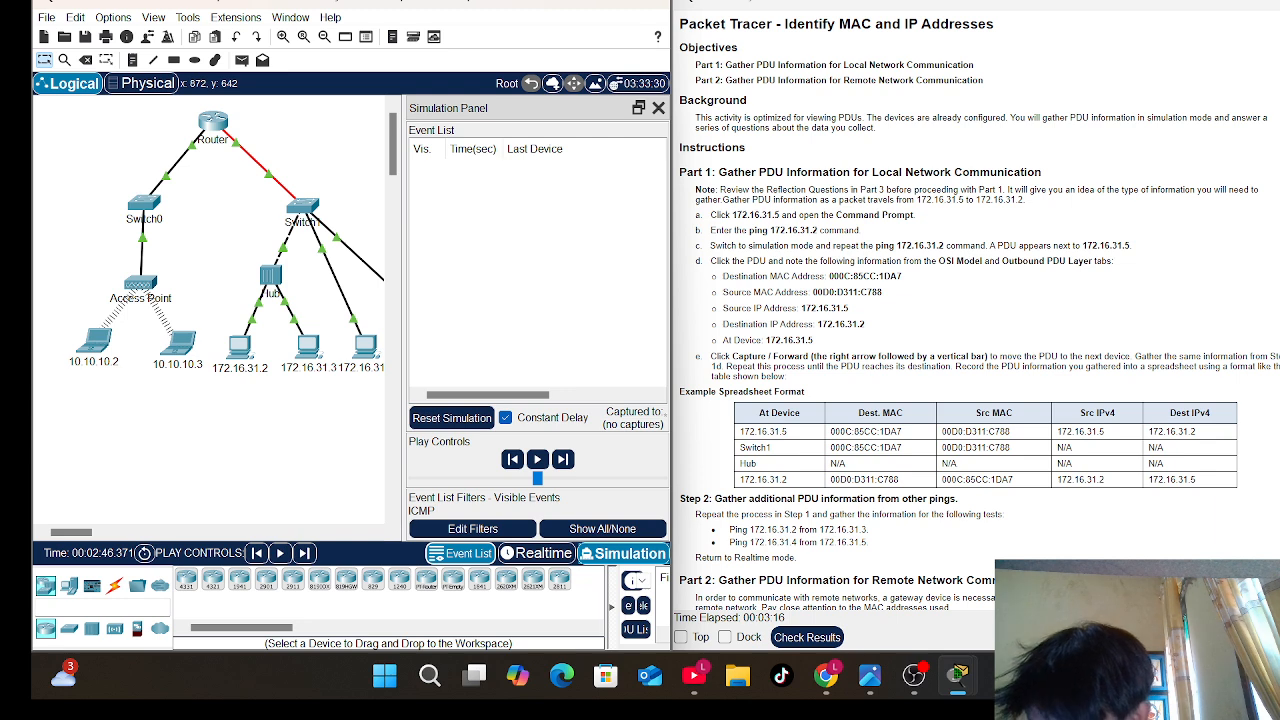
- Undock the Simulation Panel and add a simple PDU from 172.16.31.5 to 172.16.31.2
left_click(241, 60)
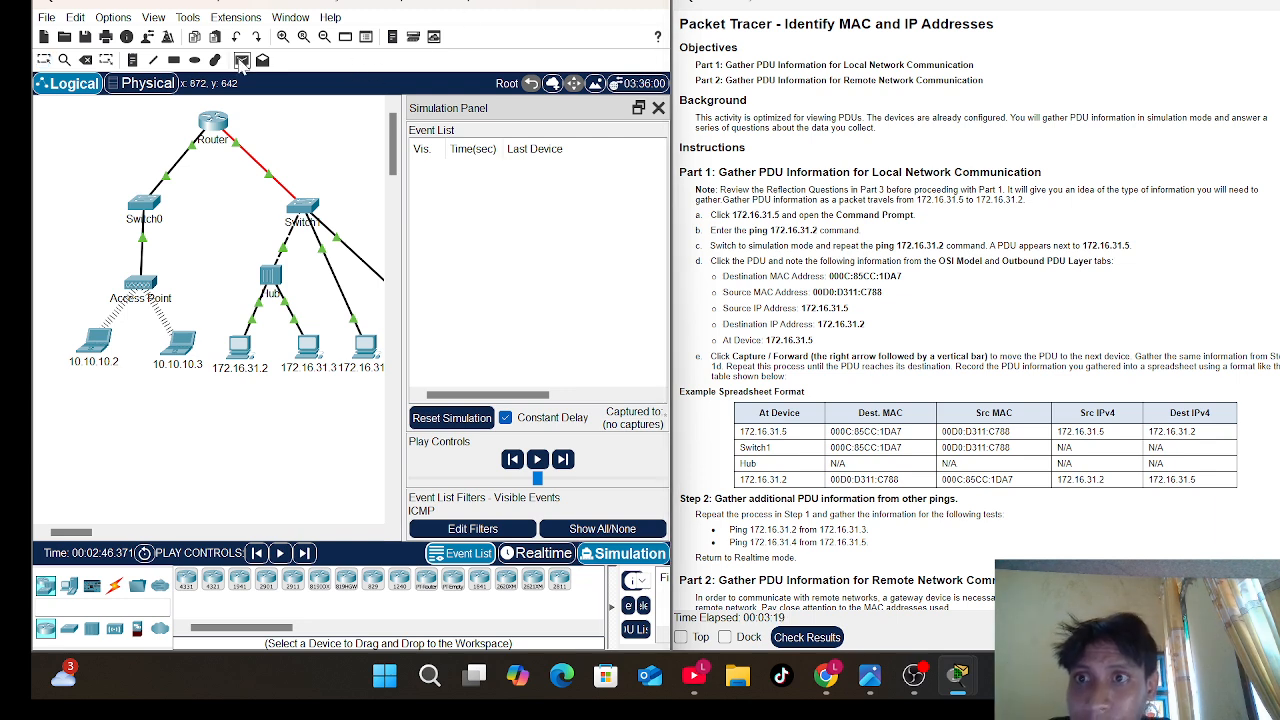
double_click(533, 113)
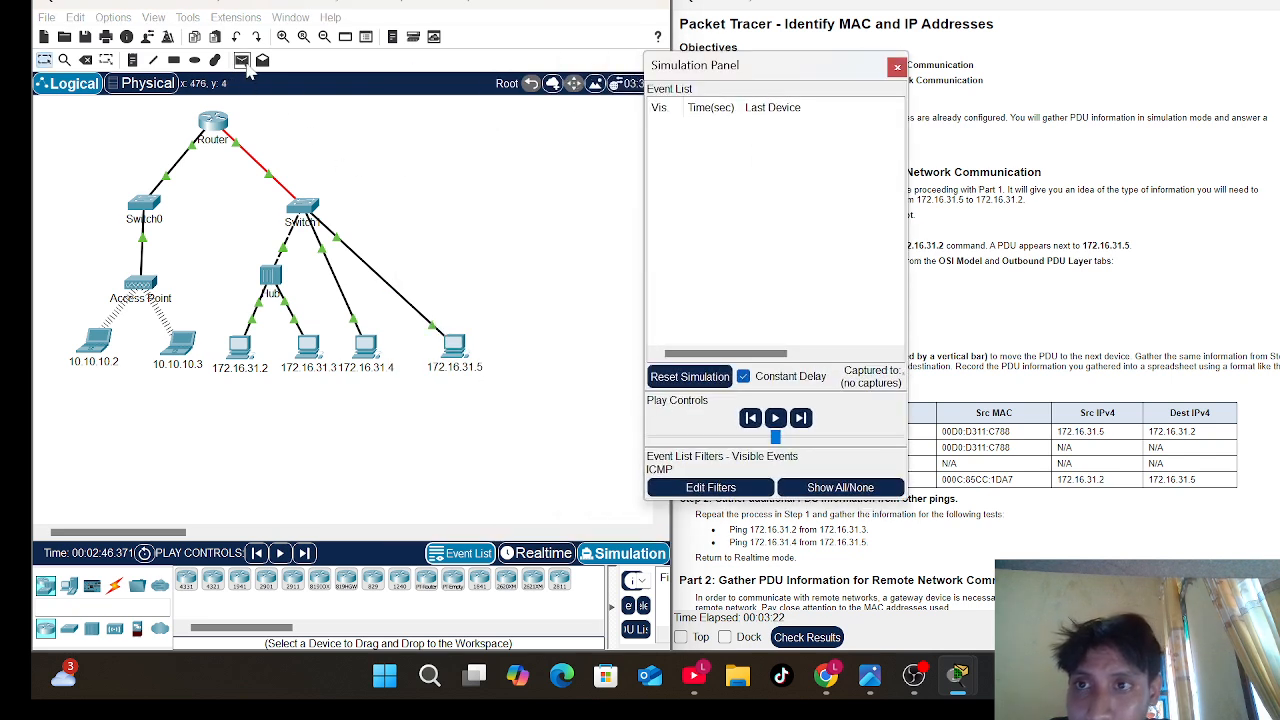
left_click(245, 63)
left_click(450, 342)
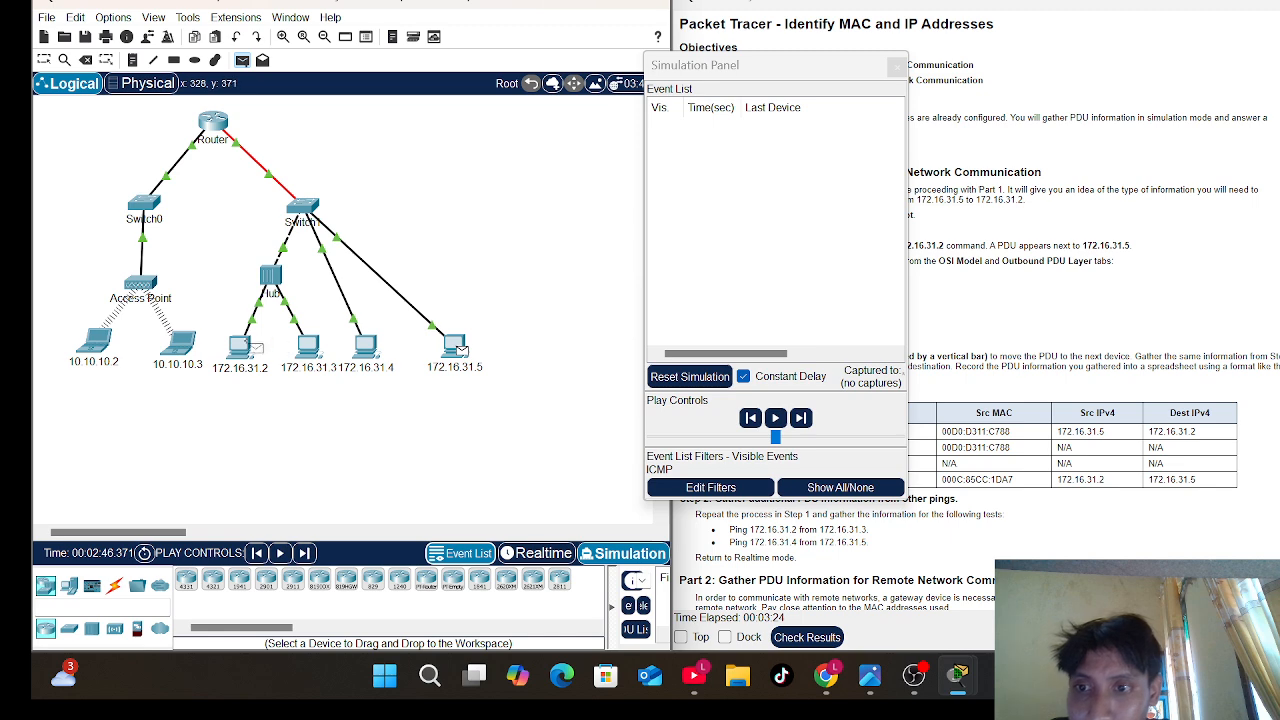
left_click(237, 346)
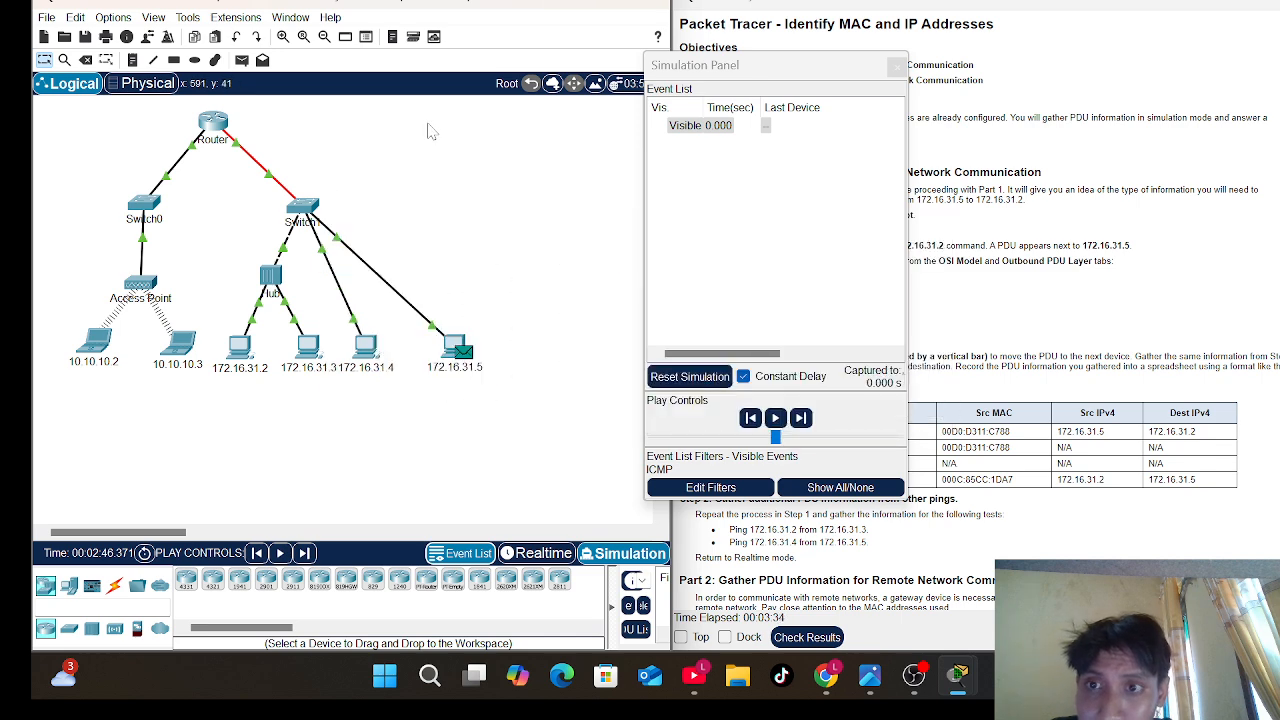
- Add a second simple PDU with 172.16.31.5 as source and 172.16.31.2 as destination
left_click(241, 59)
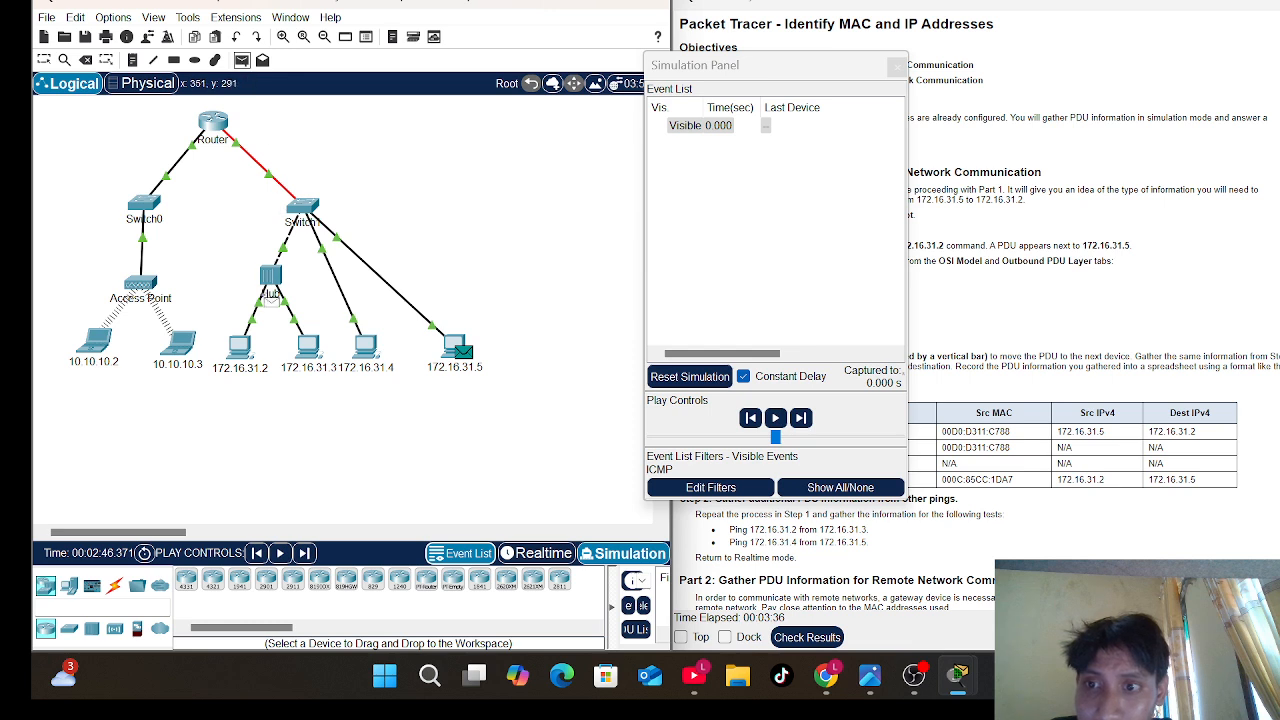
left_click(238, 339)
left_click(441, 339)
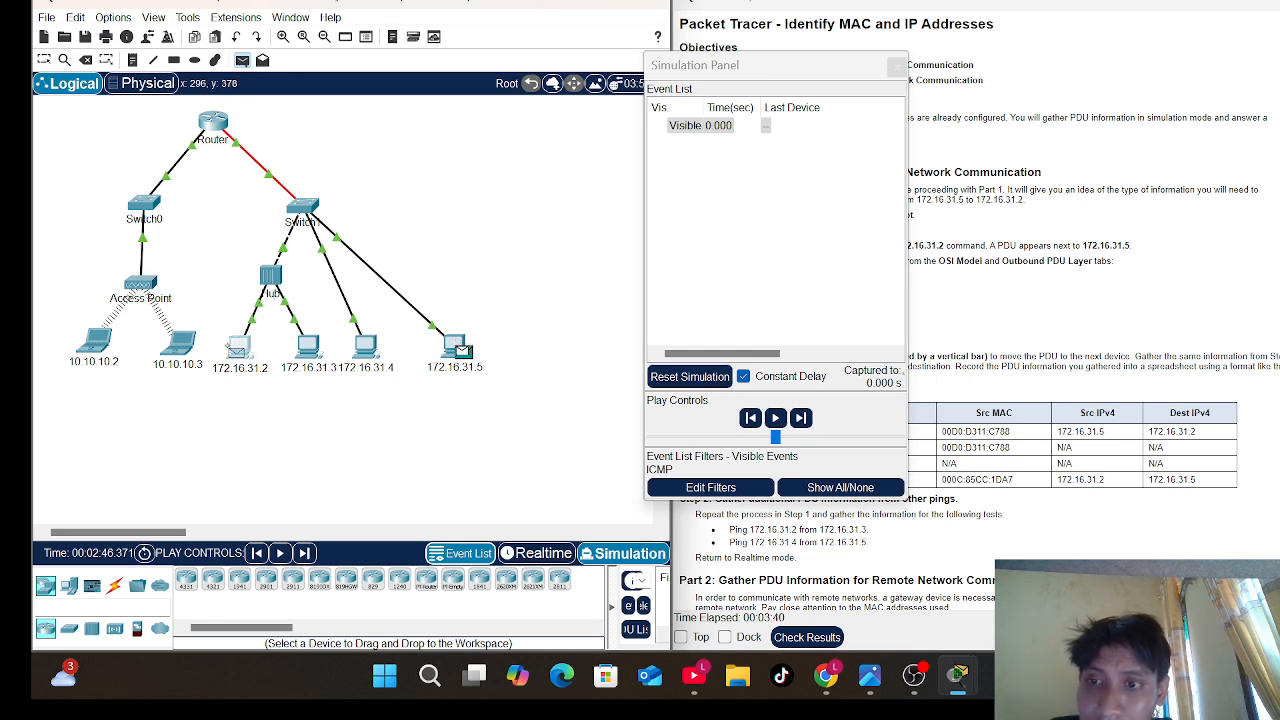
left_click(238, 347)
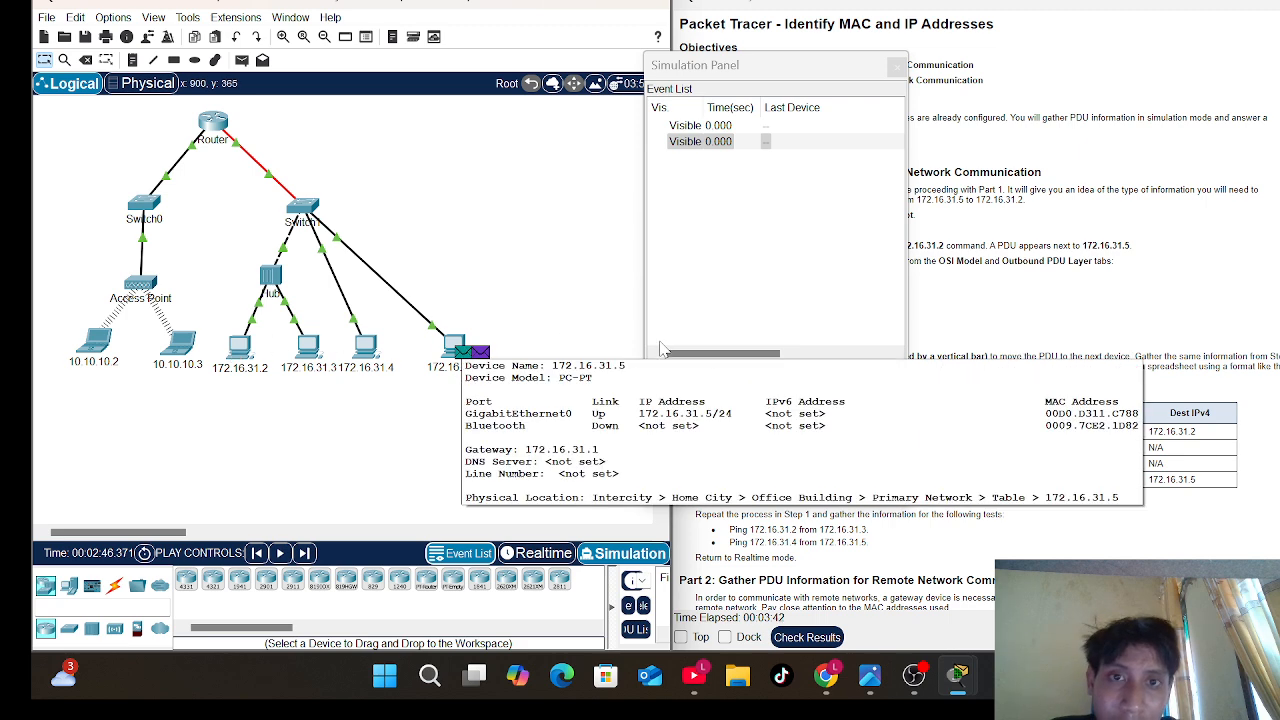
- Play and pause the simulation of both PDUs, advance the capture forward, and examine the event list
left_click(775, 418)
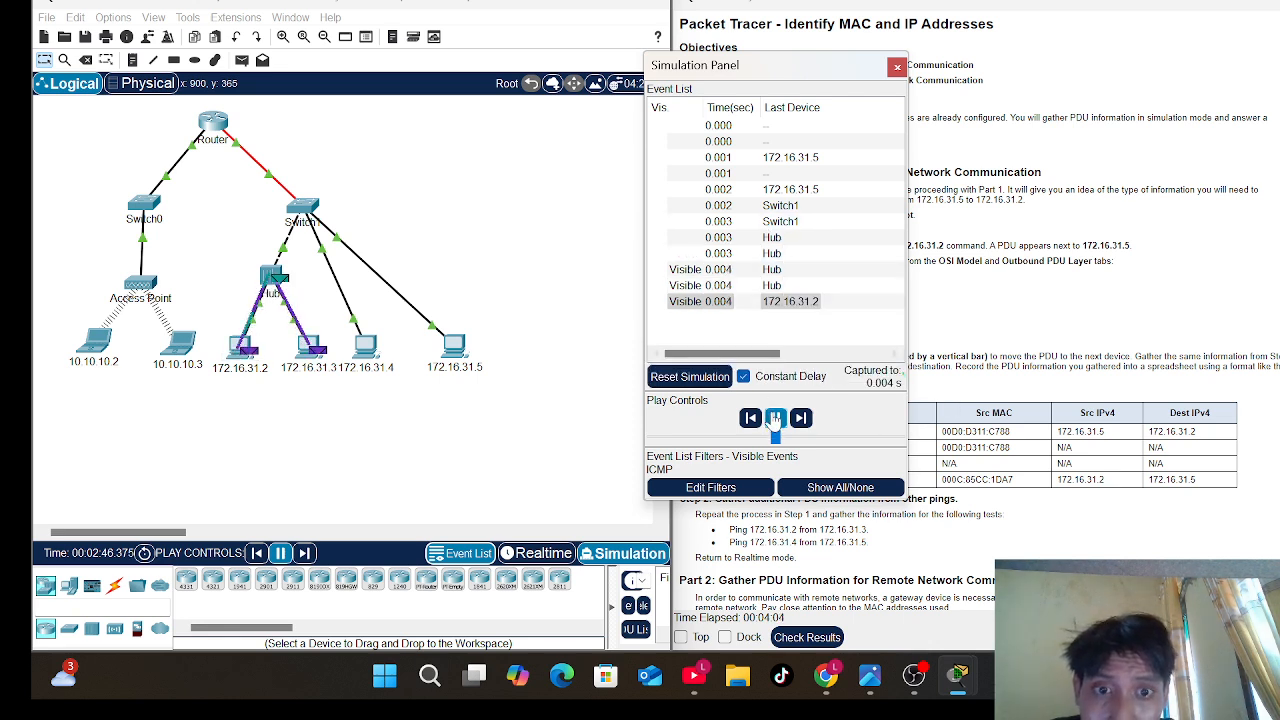
left_click(775, 419)
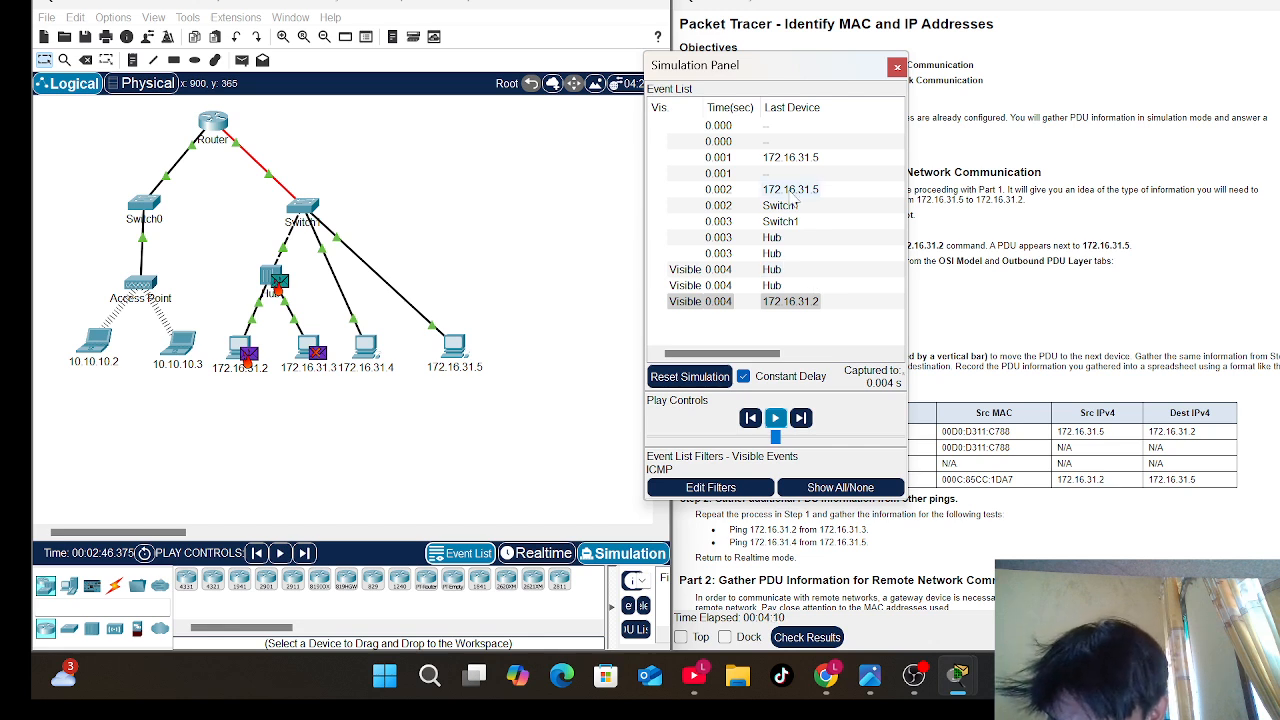
scroll(795, 200, "right", 2)
scroll(795, 200, "left", 2)
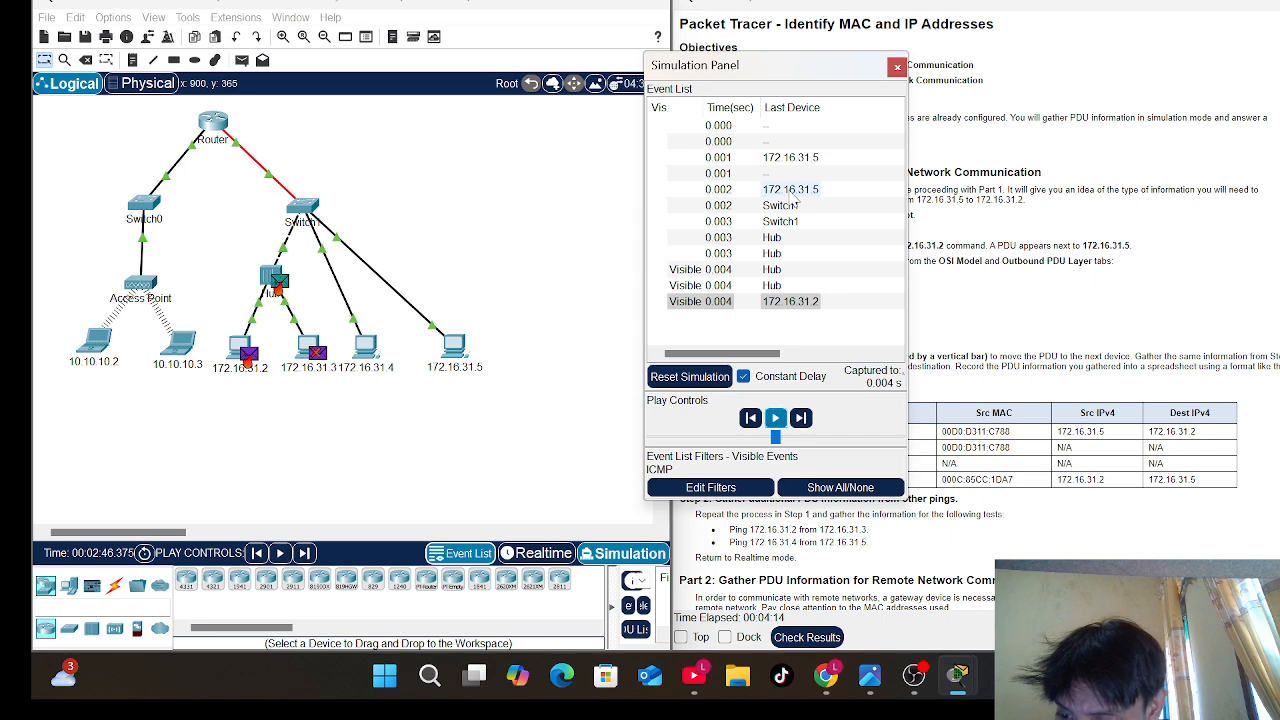
left_click(801, 418)
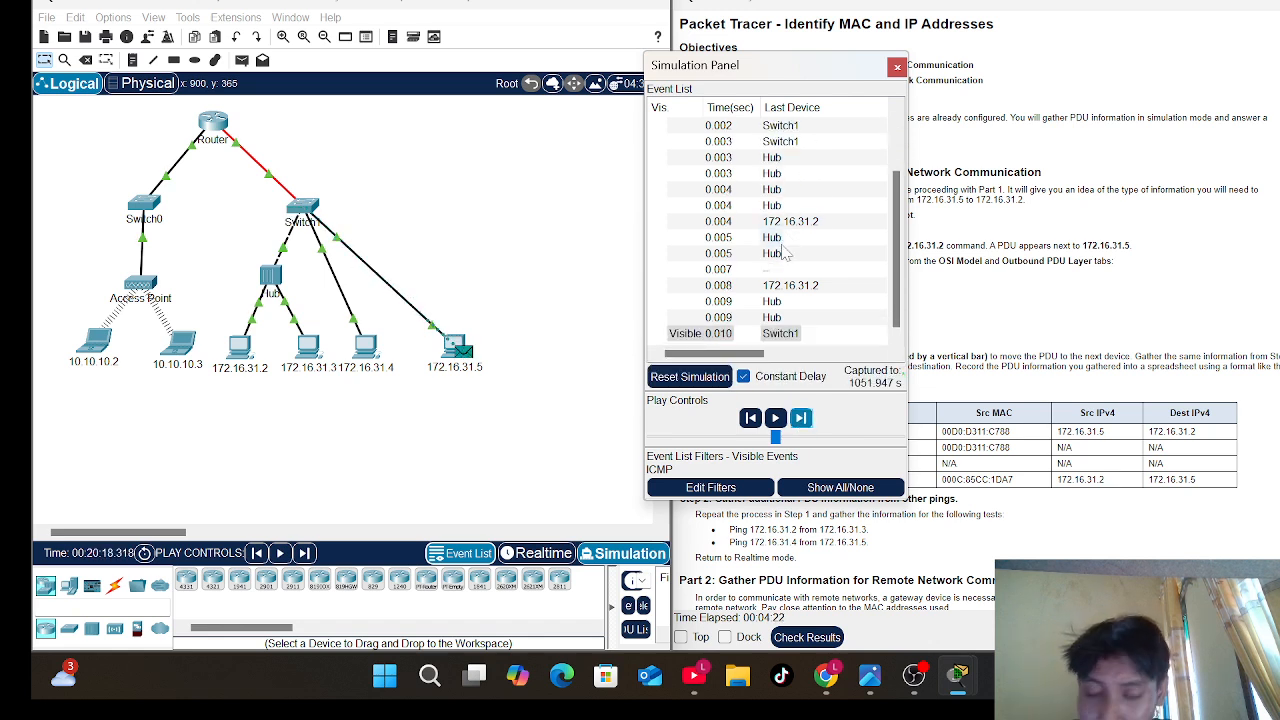
scroll(785, 253, "up", 3)
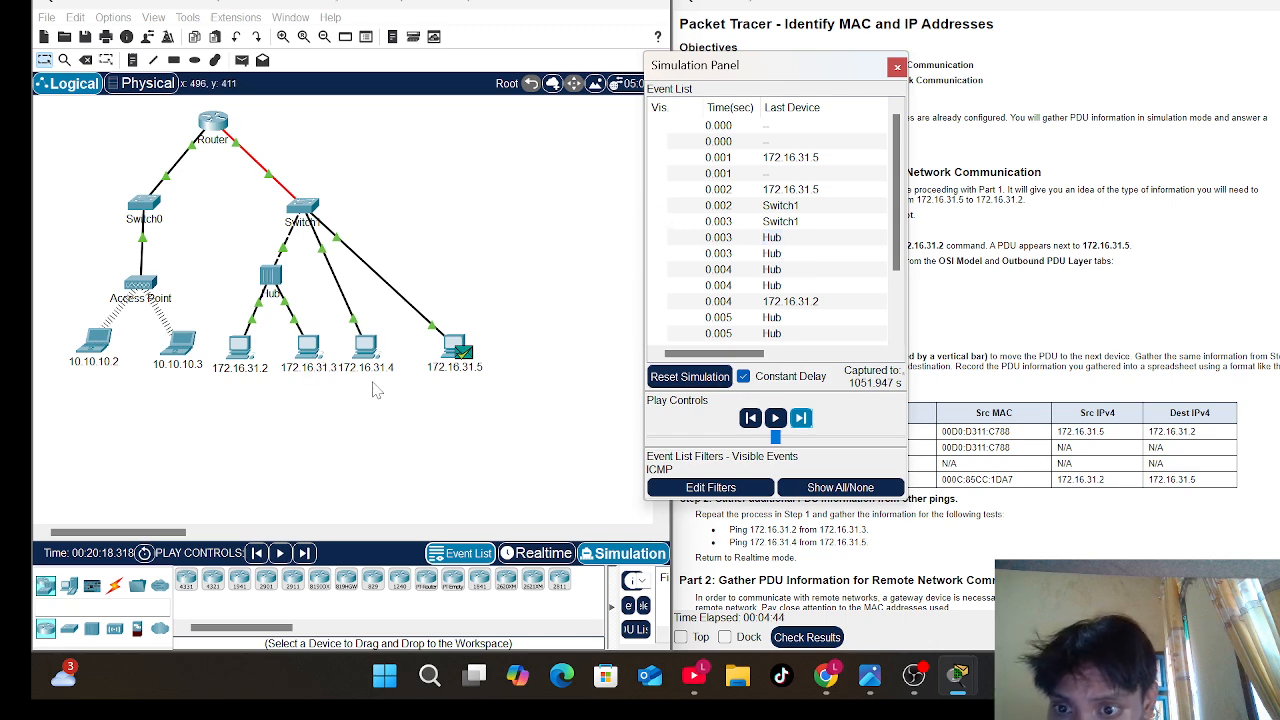
- Open the Command Prompt on PC 172.16.31.3
left_click(308, 345)
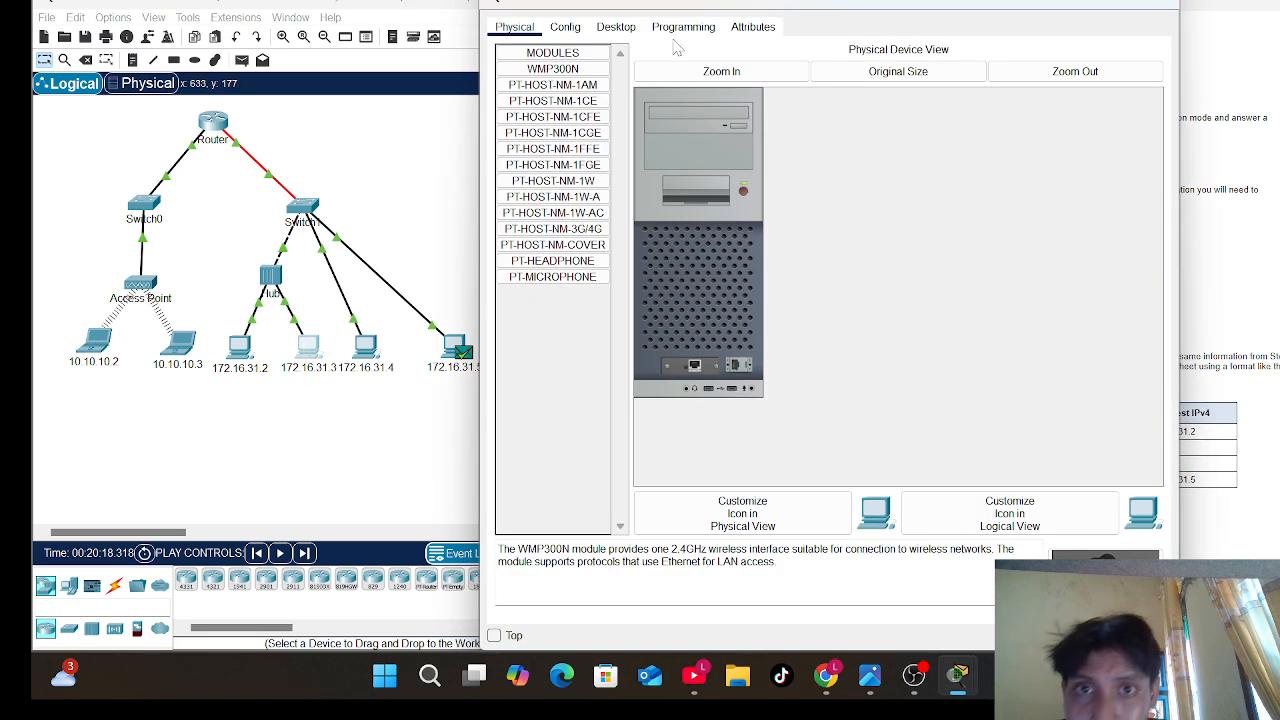
left_click(616, 28)
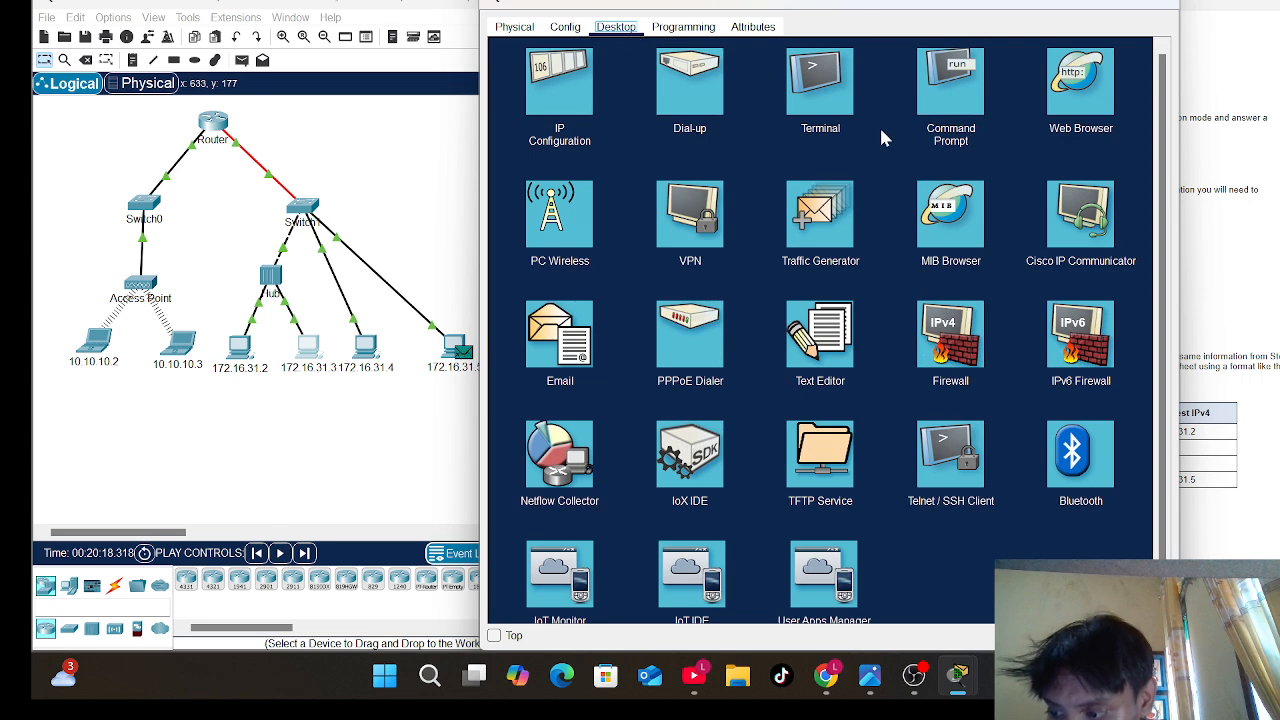
left_click(978, 100)
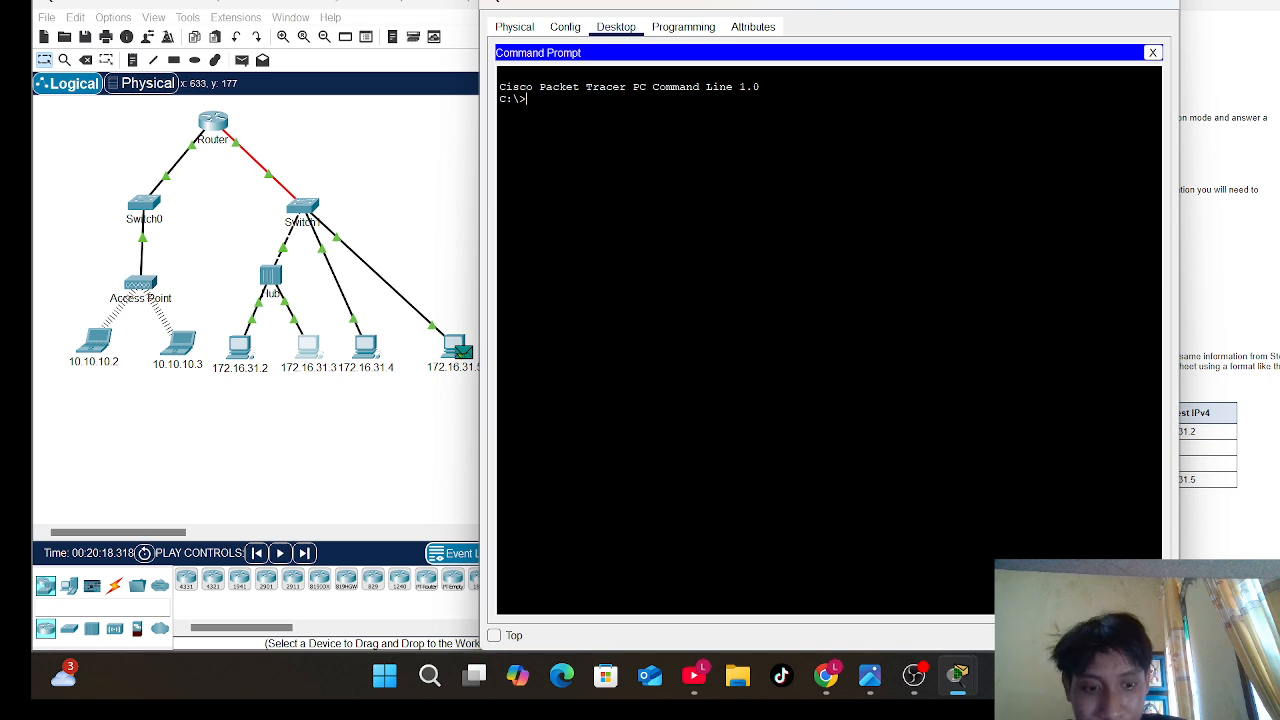
- Run ping 172.16.31.2 from PC 172.16.31.3 and move its window clear of the network topology
type("ping")
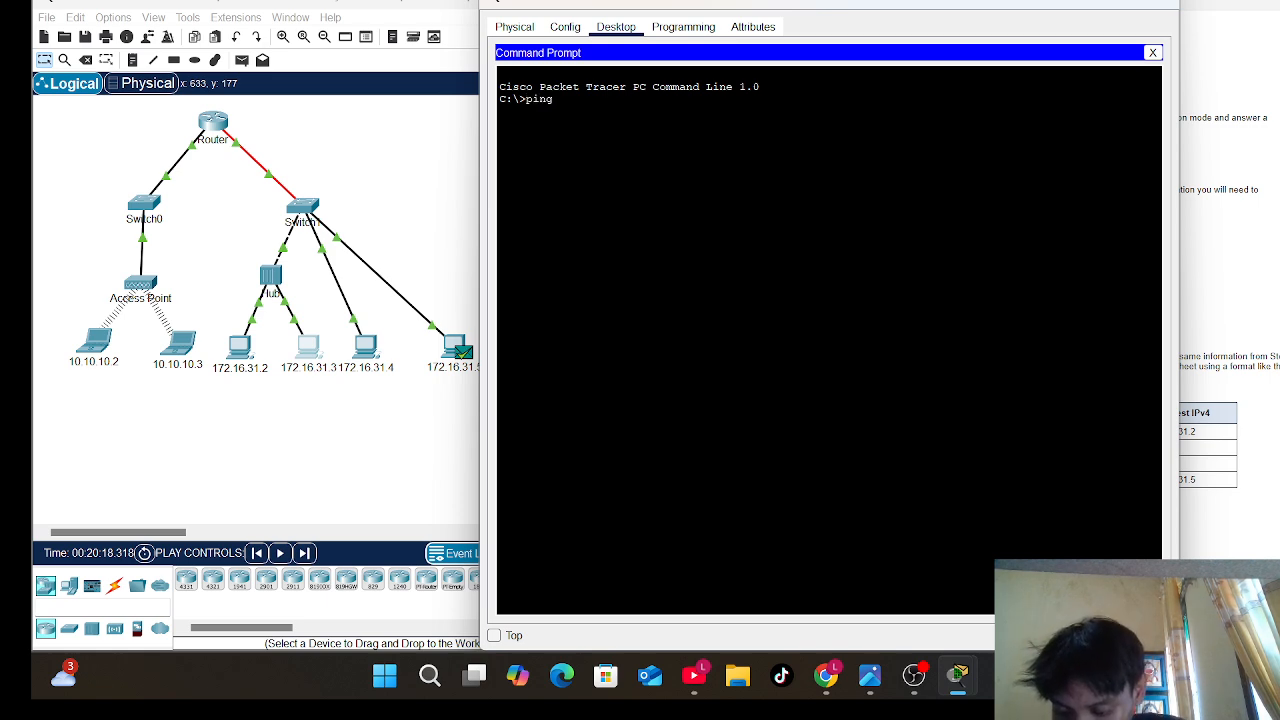
type(" 172,")
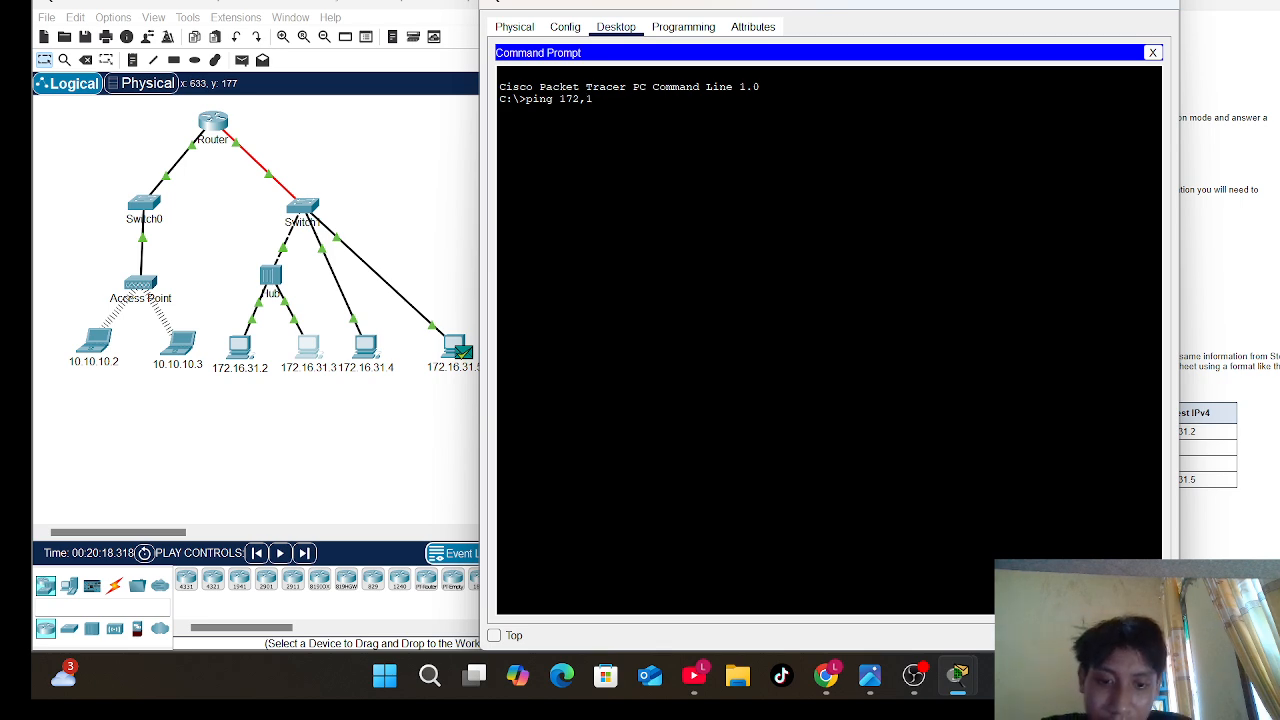
type("16,")
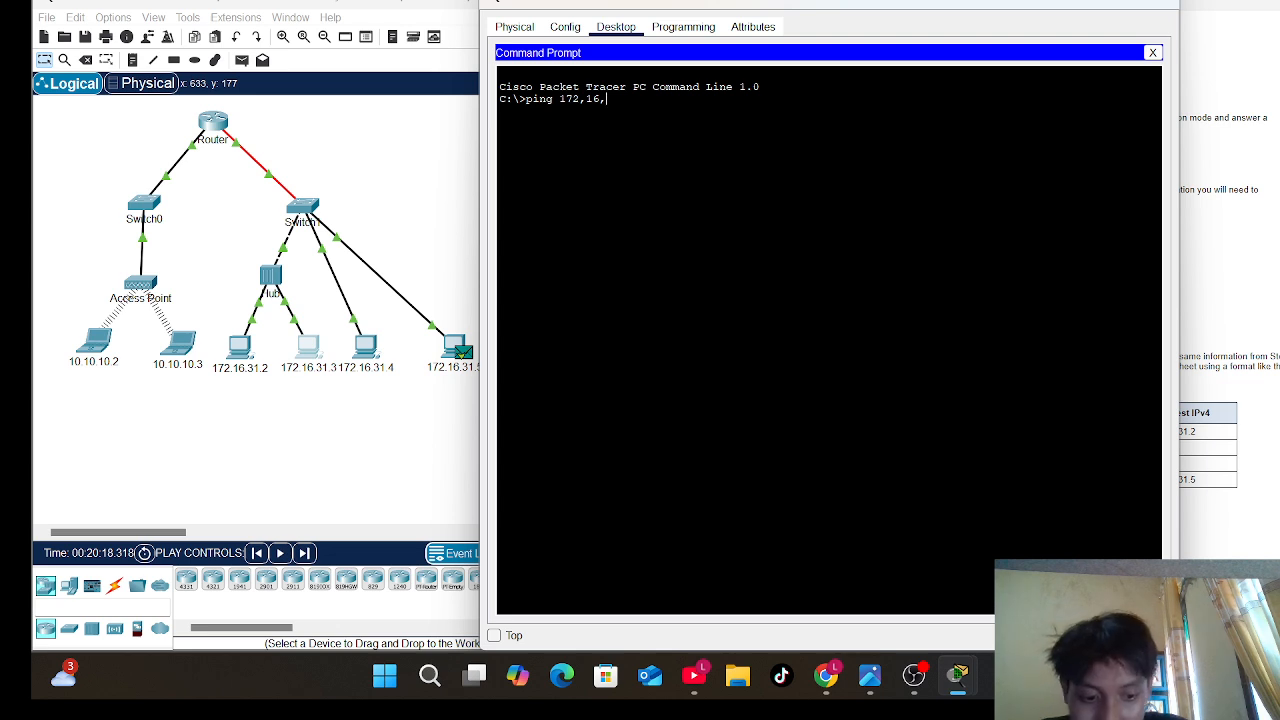
key("BackSpace")
key("BackSpace")
key("BackSpace")
type(".")
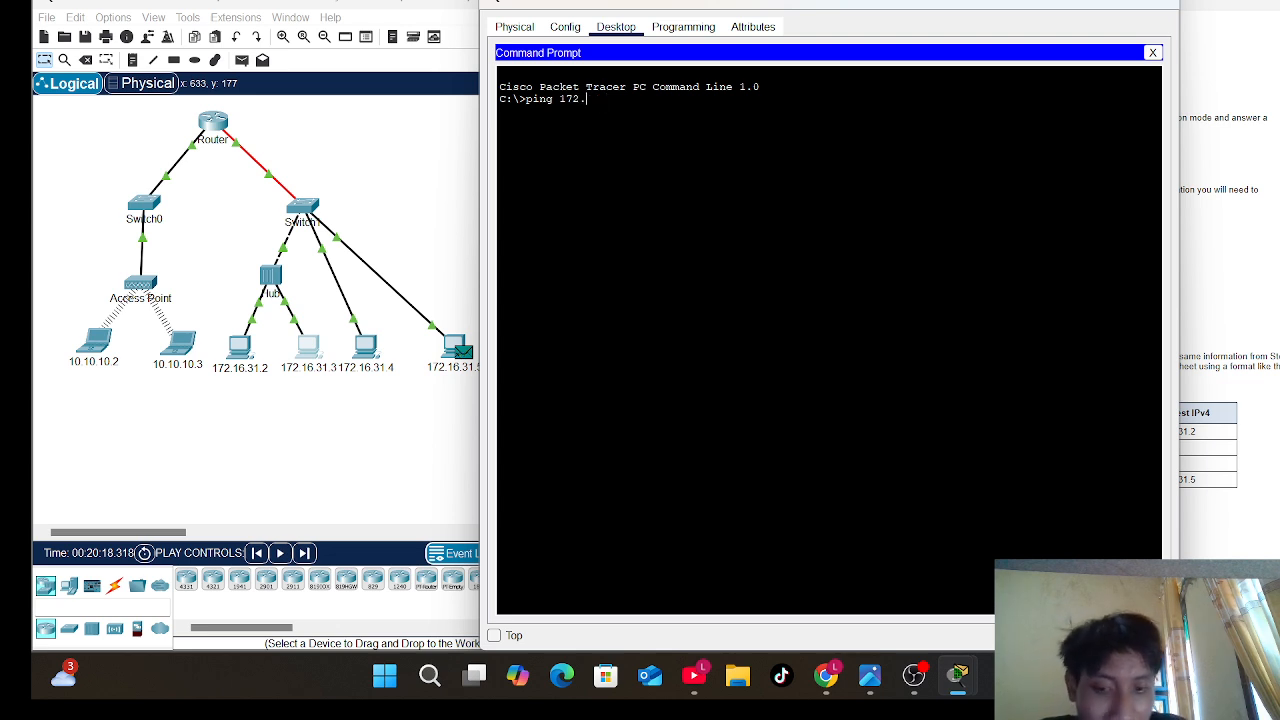
type("16.")
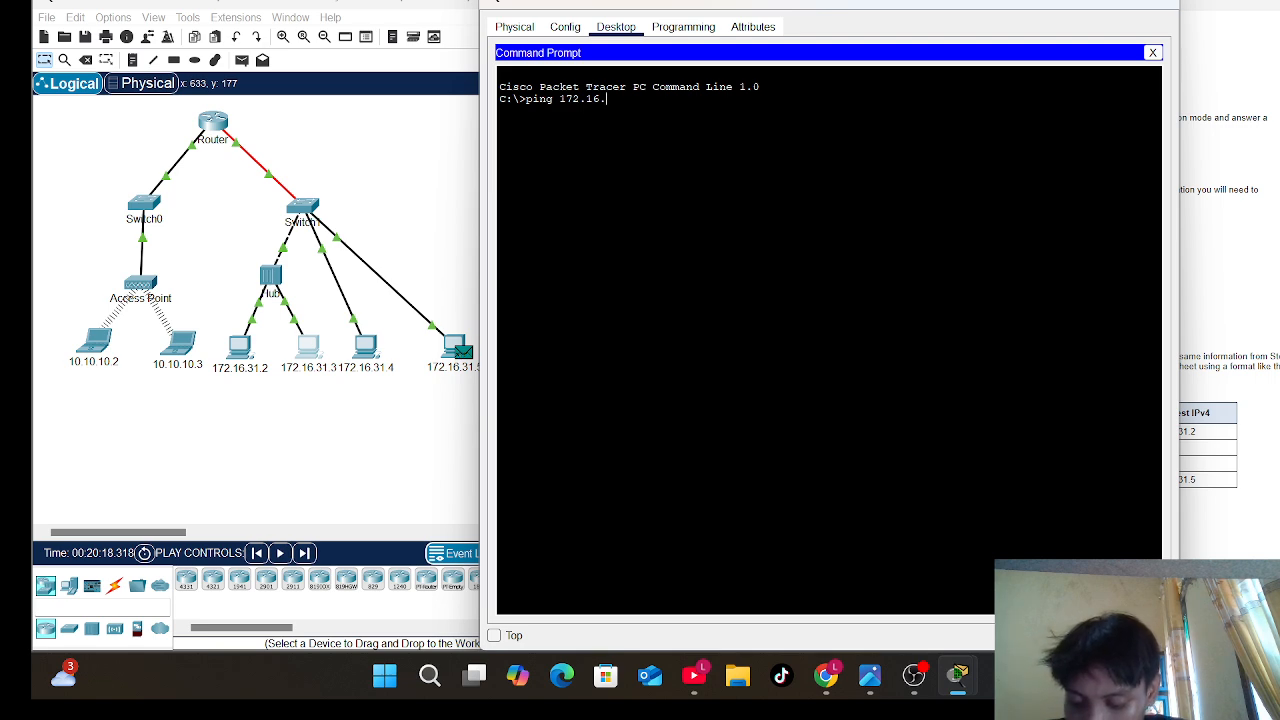
type("31.2")
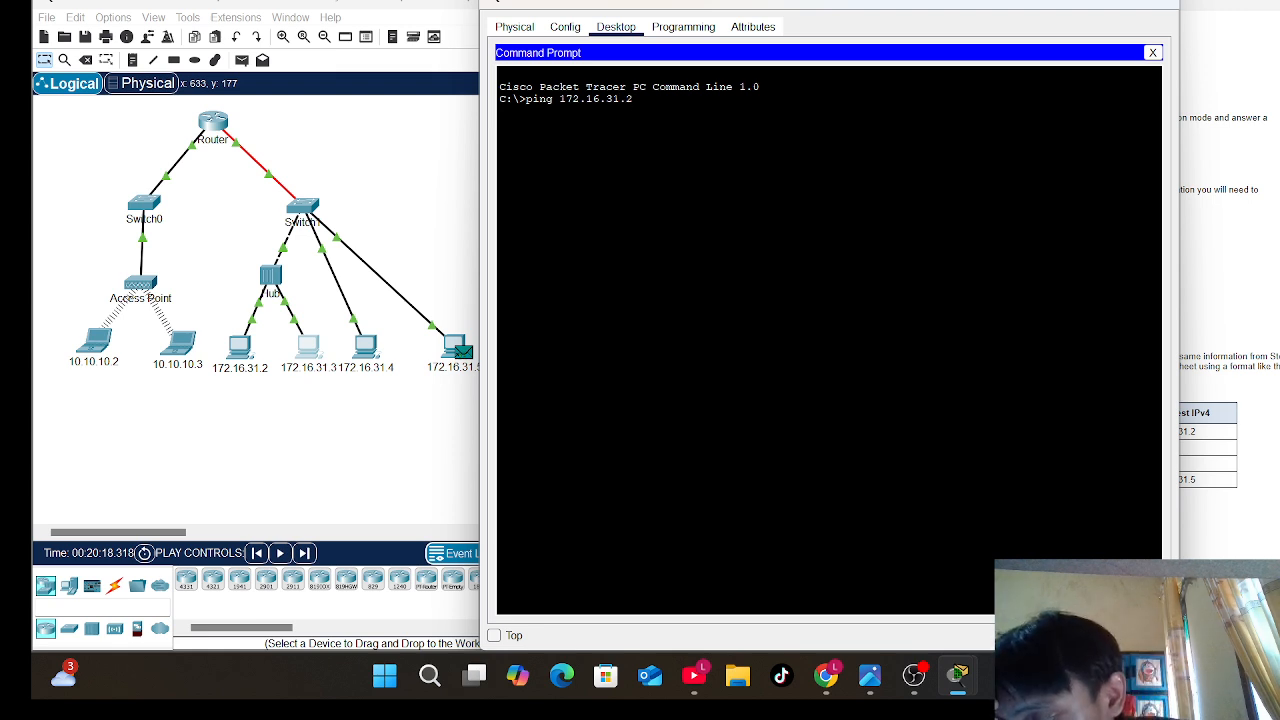
key("Return")
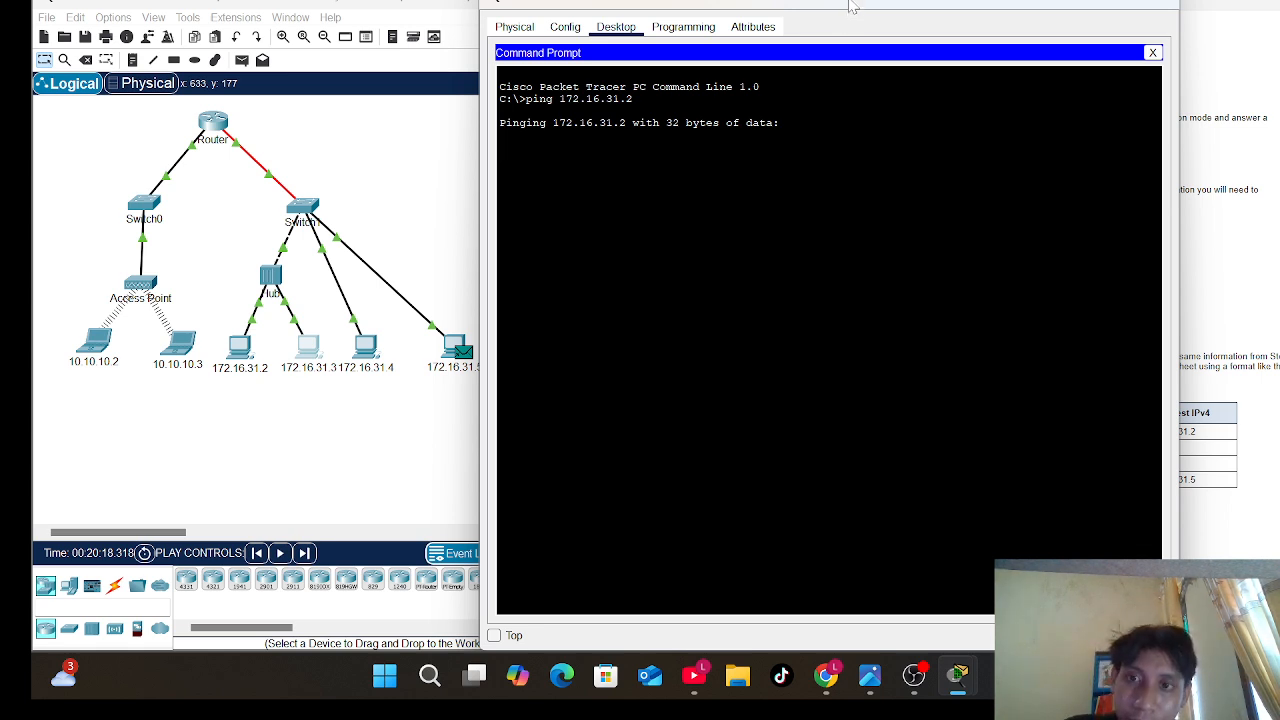
left_click_drag(852, 5, 950, 22)
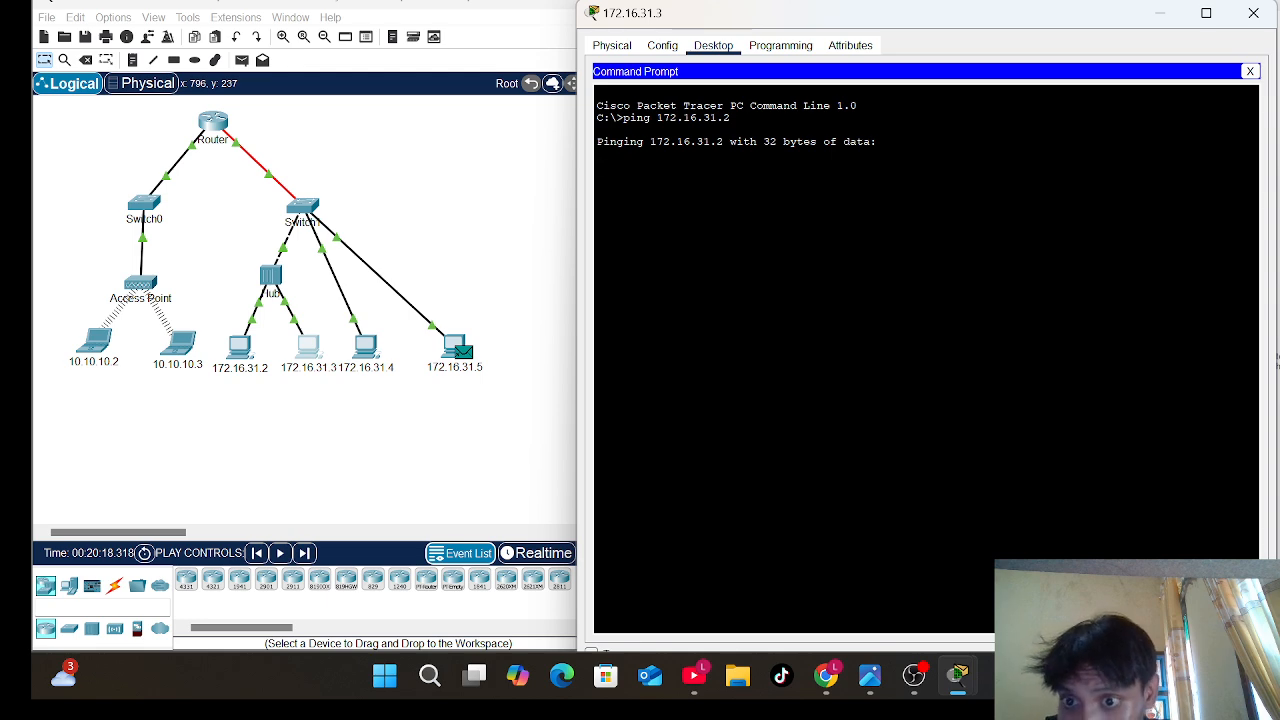
- Examine the PDU information at 172.16.31.5 and the ping output in the command prompts of 172.16.31.3 and 172.16.31.5
left_click(371, 348)
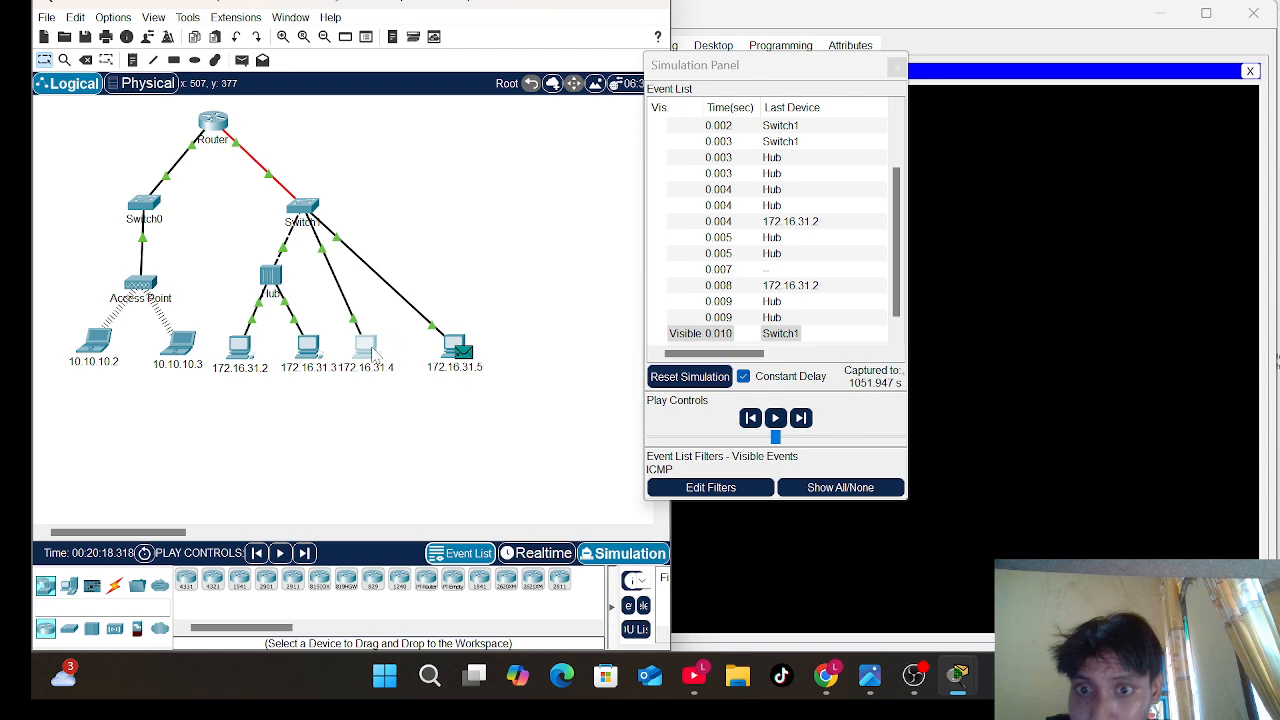
left_click(307, 348)
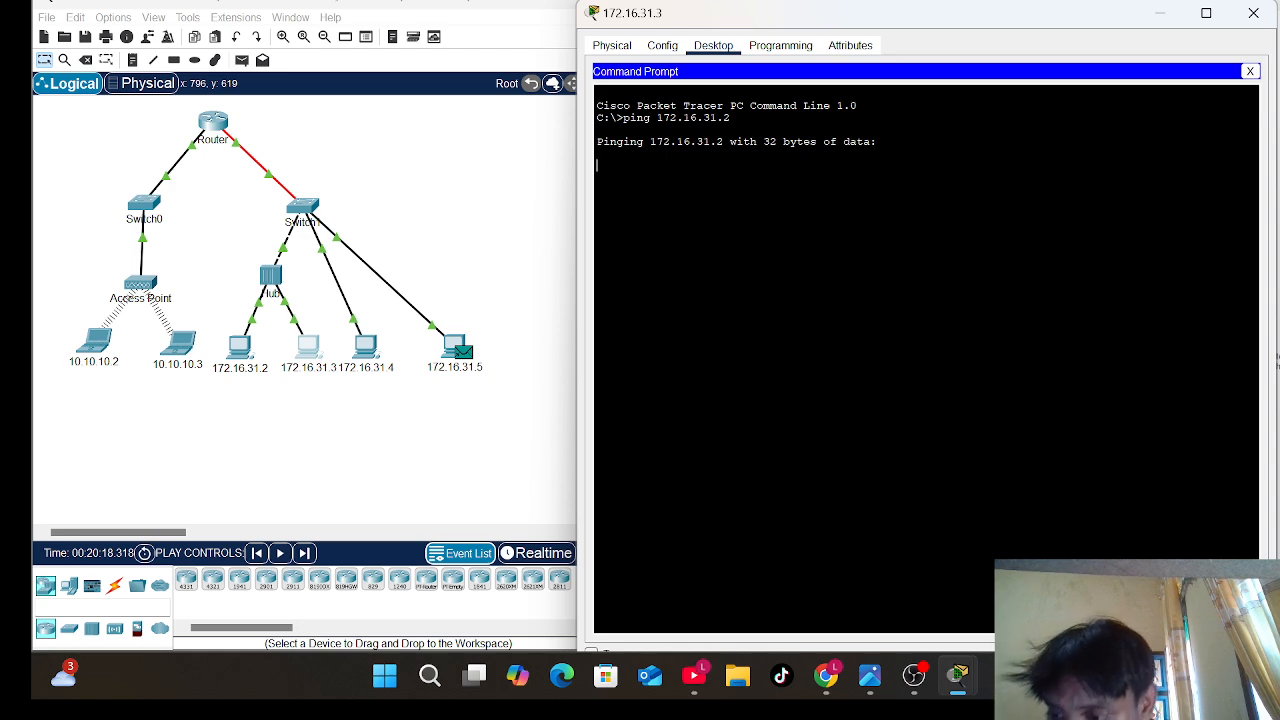
left_click(1155, 14)
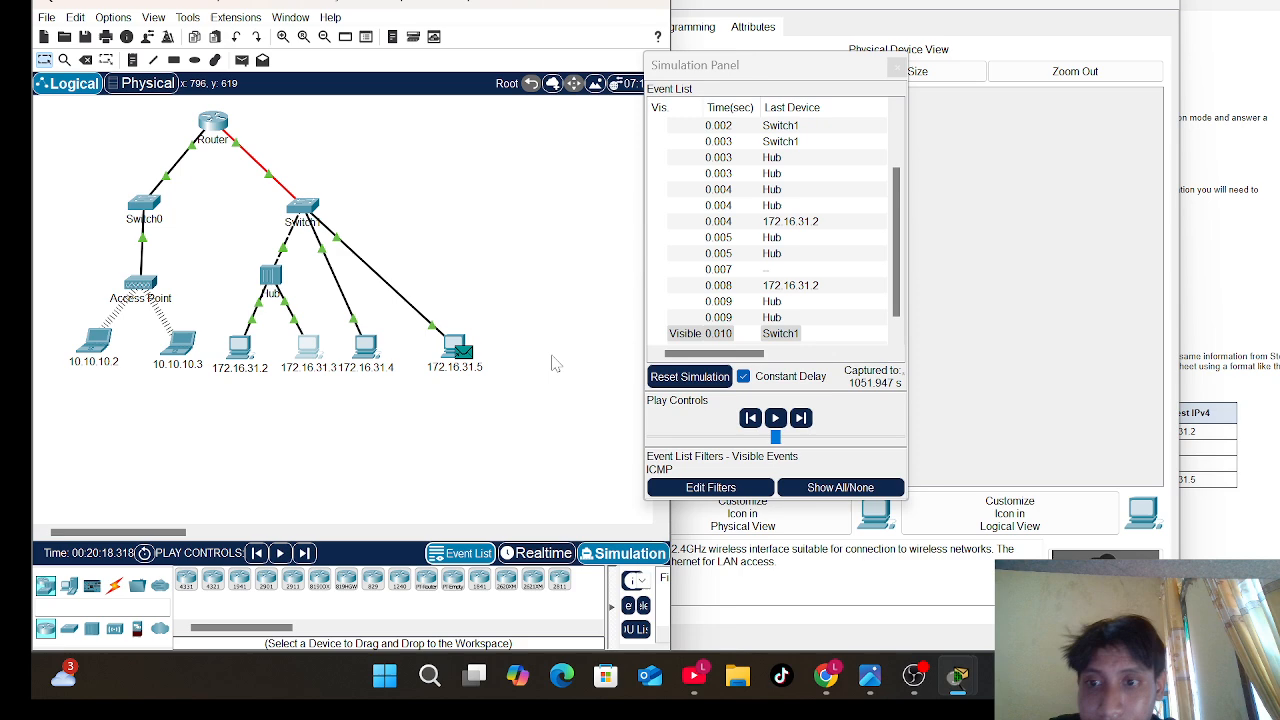
left_click(463, 352)
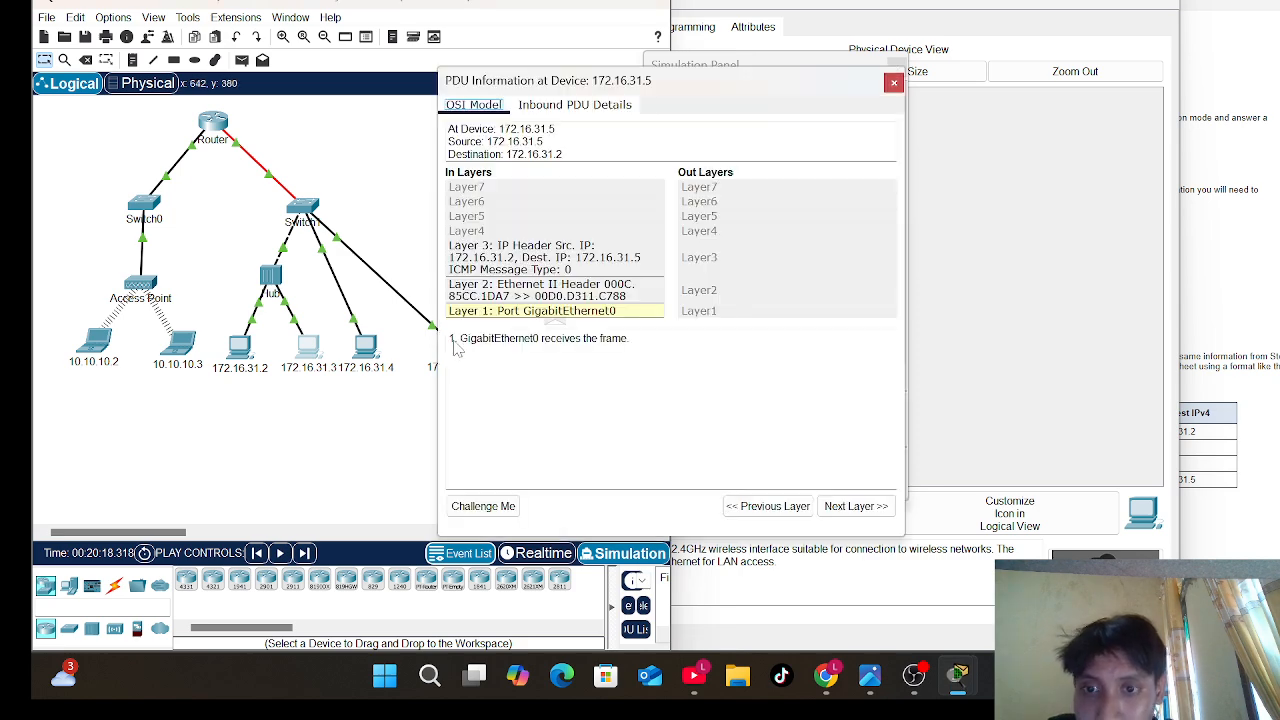
left_click(890, 82)
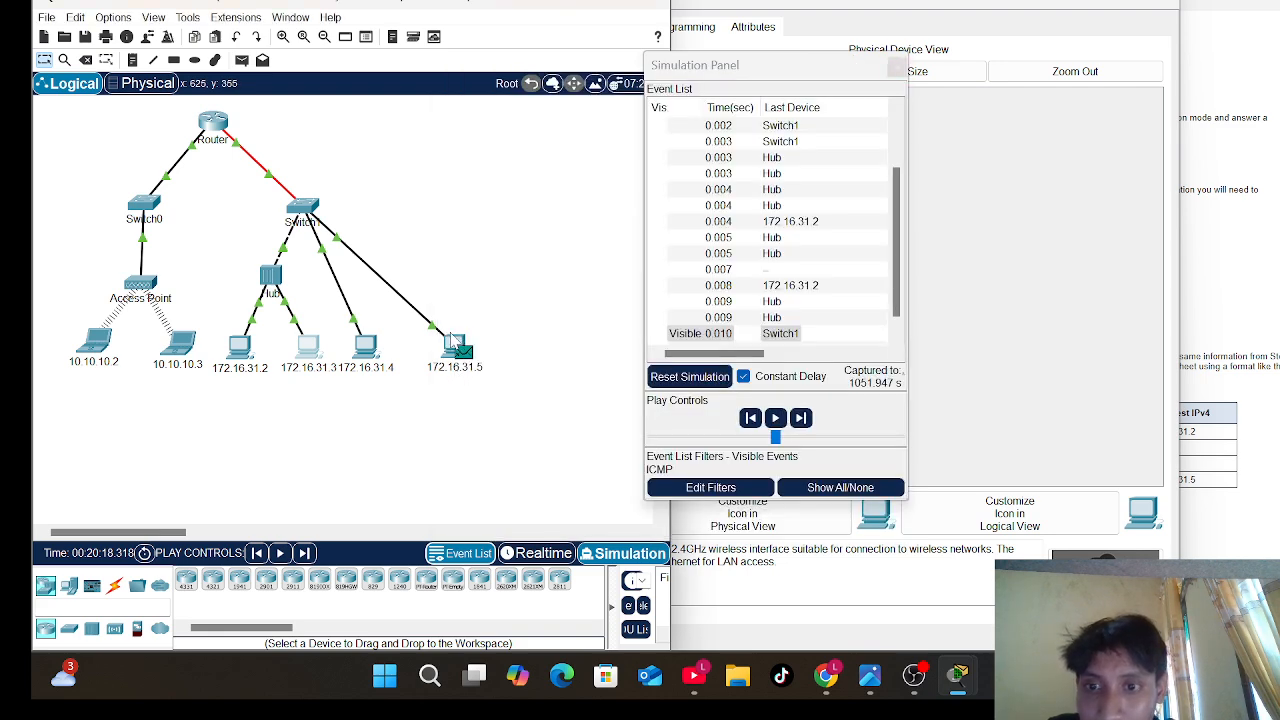
left_click(308, 346)
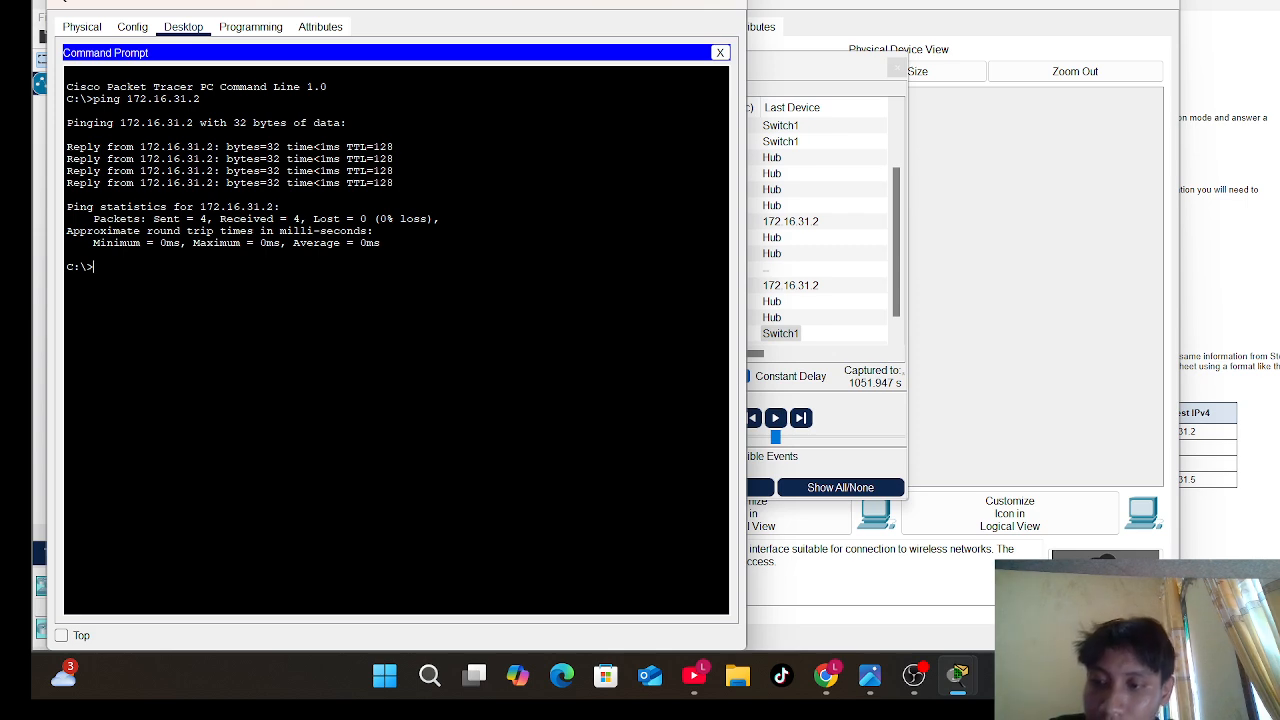
left_click(628, 3)
left_click(628, 3)
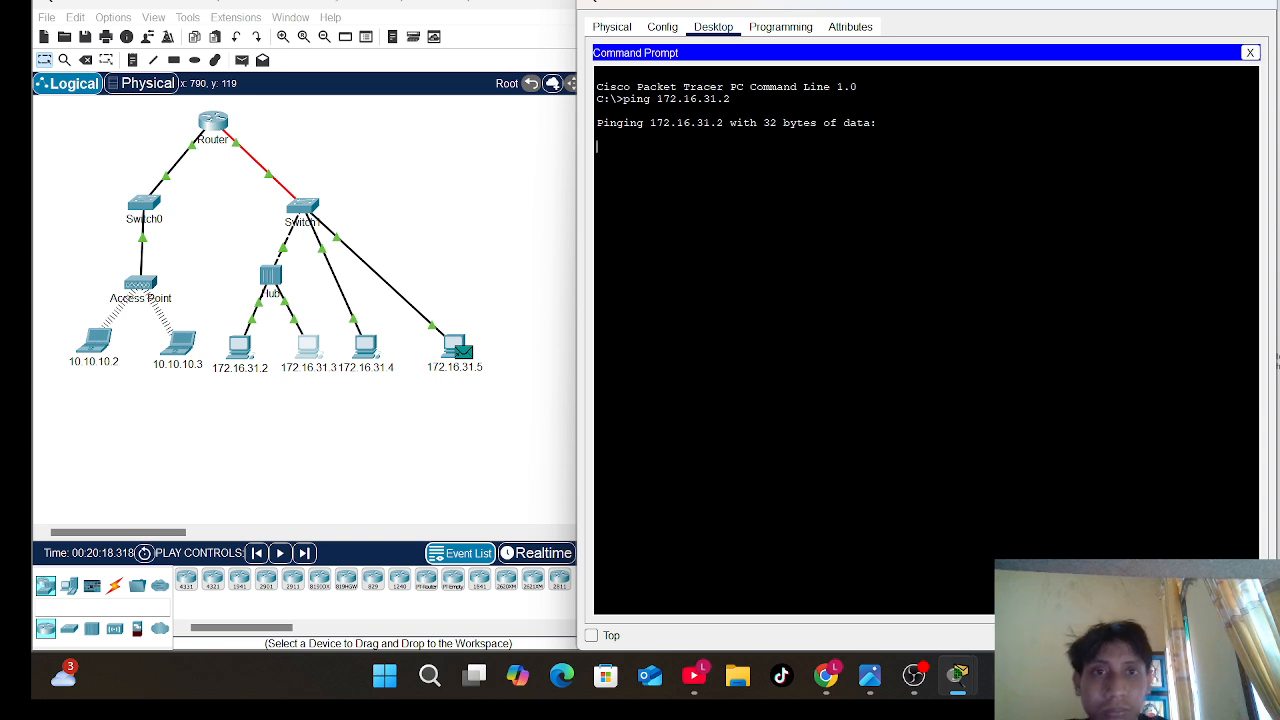
left_click(1141, 2)
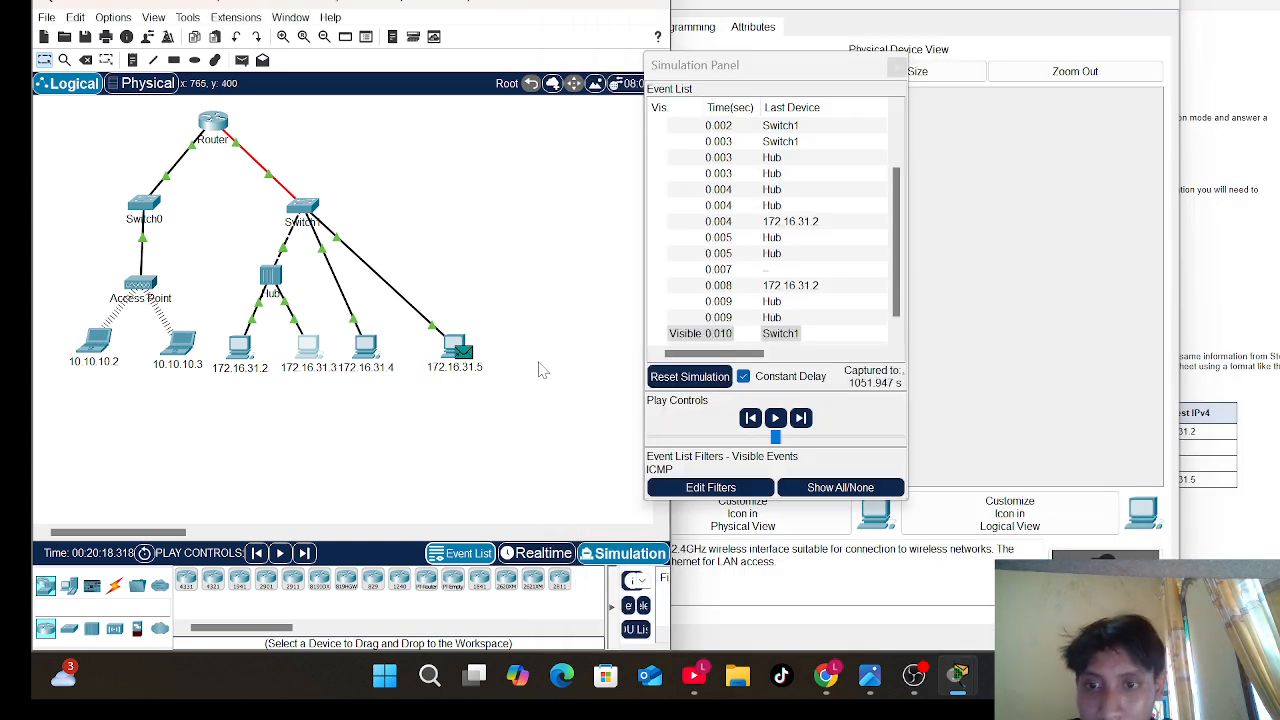
- Try to ping 172.168.16.31.4 from the command prompt of PC 172.16.31.5, and minimize its window
left_click(308, 346)
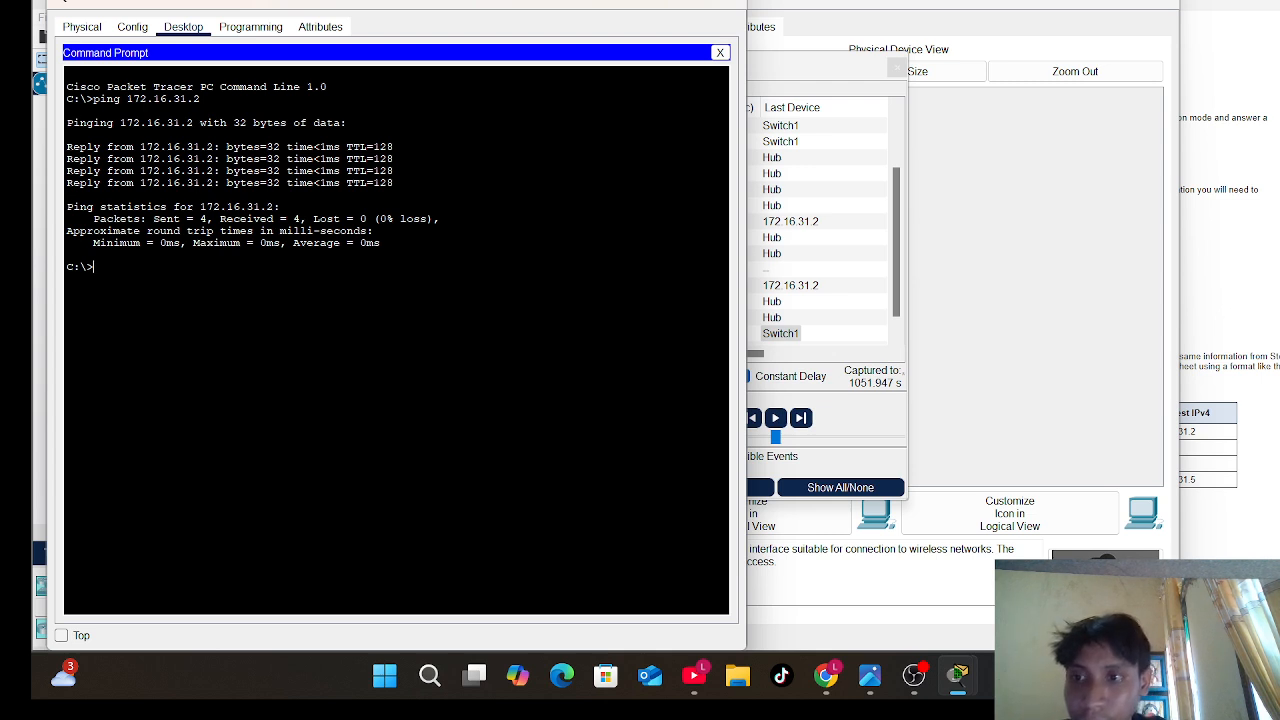
type("pin")
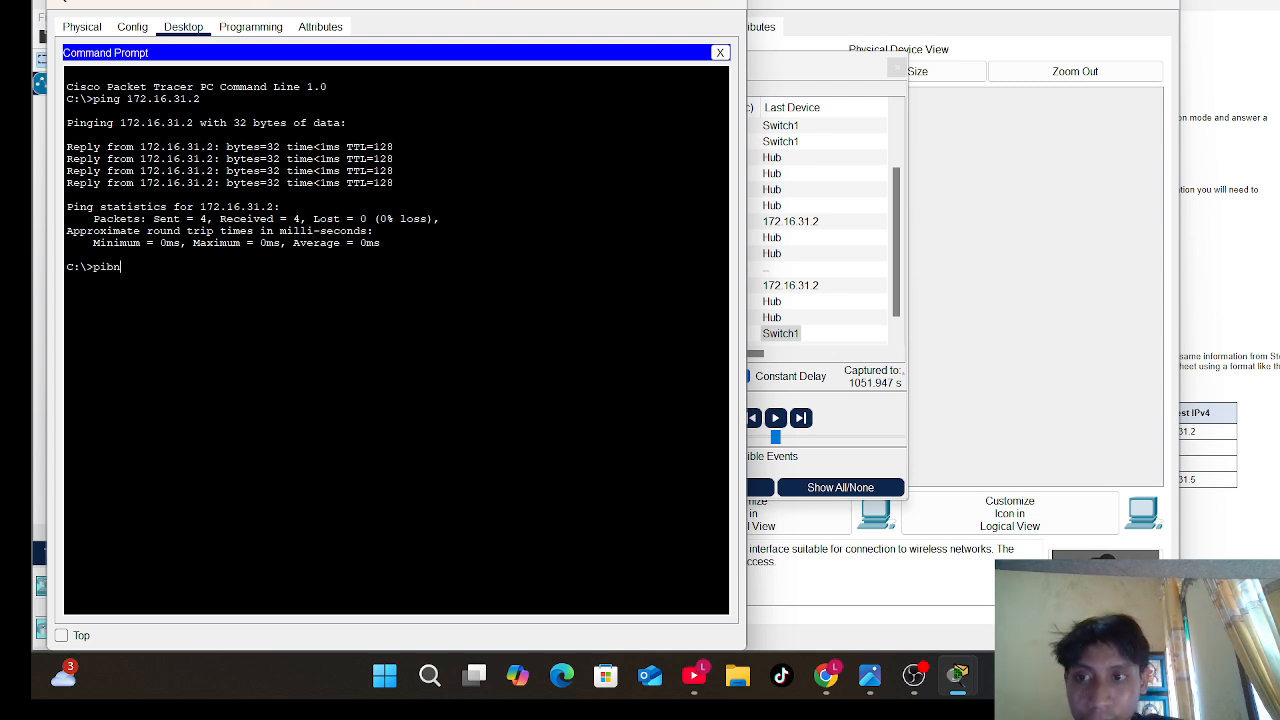
type("g 1")
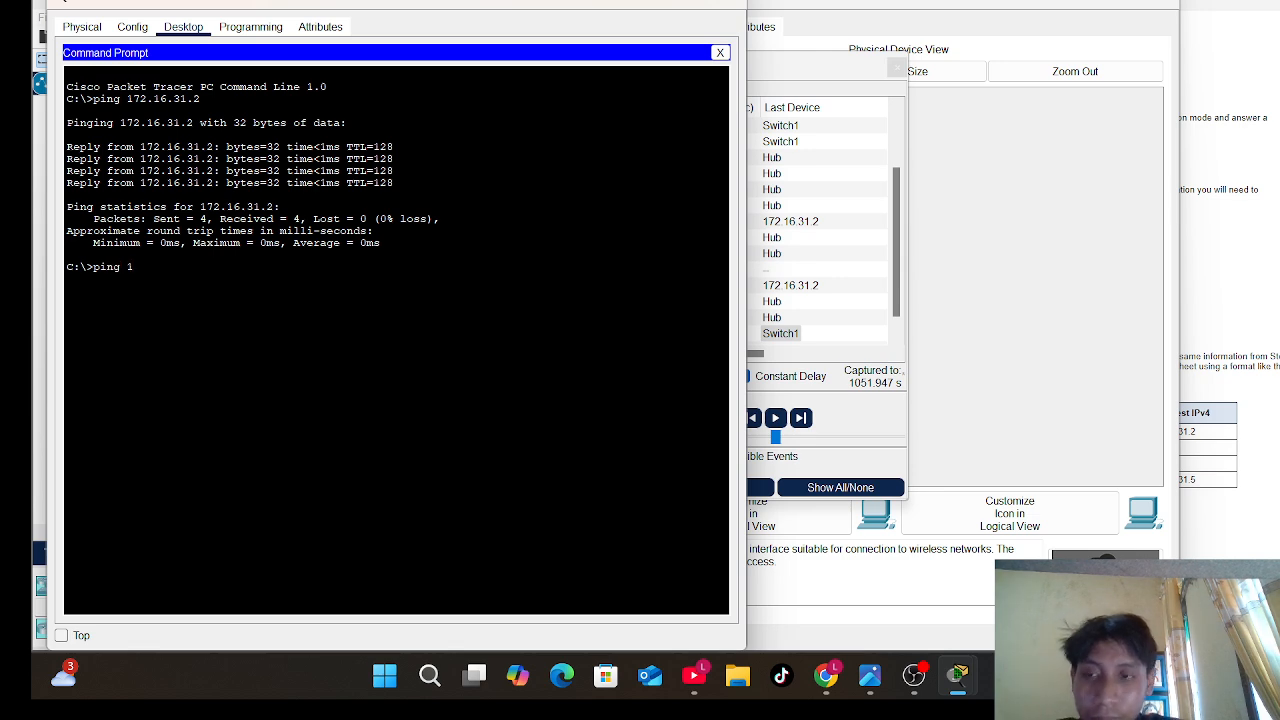
type("72.168")
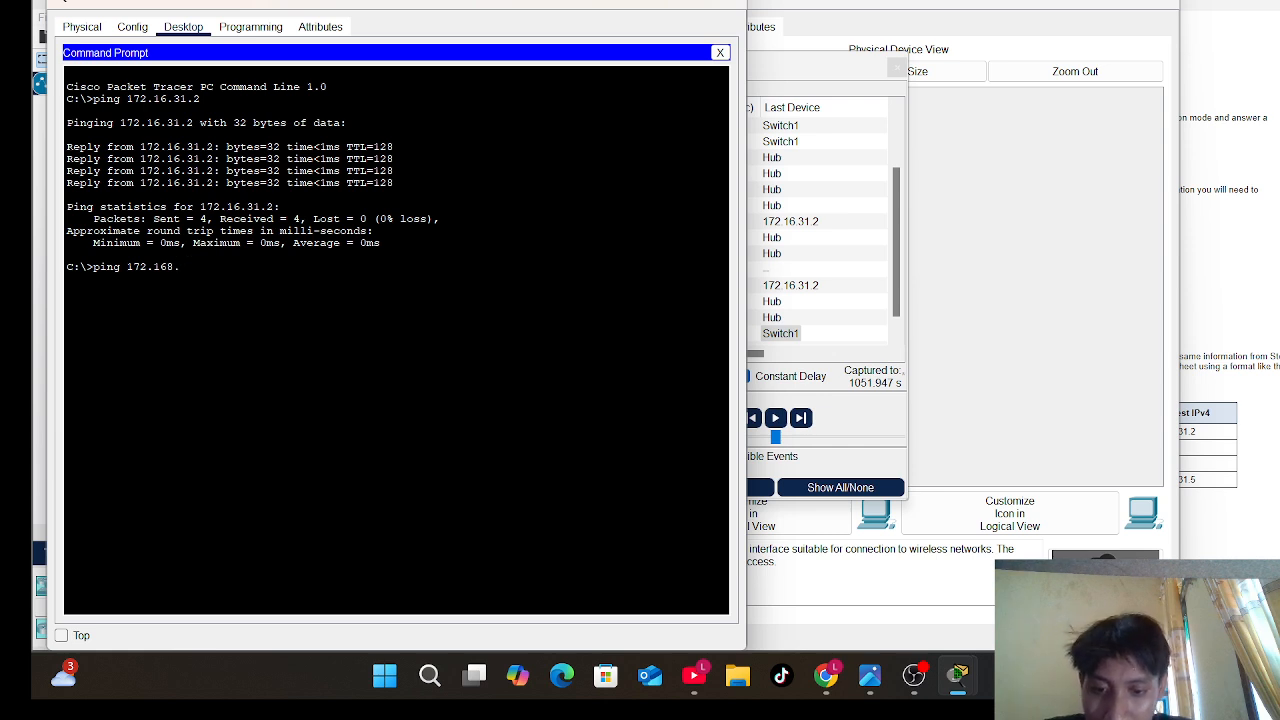
type(".1")
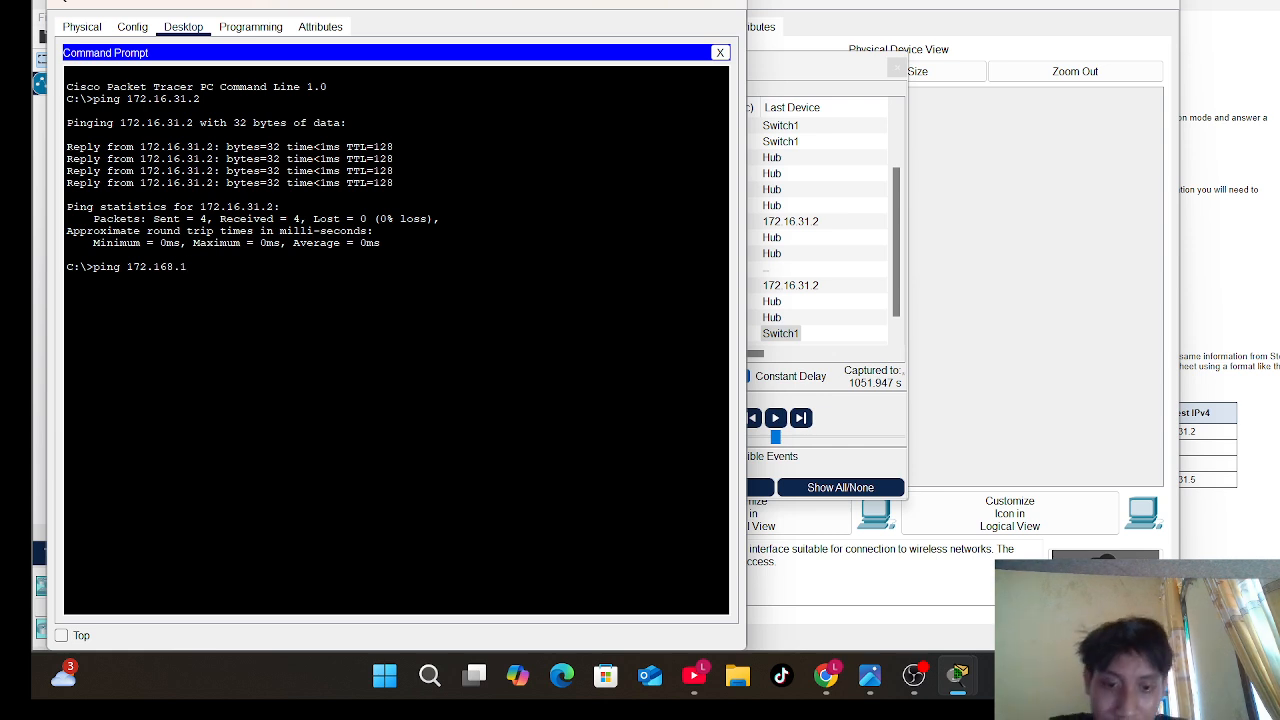
type("6")
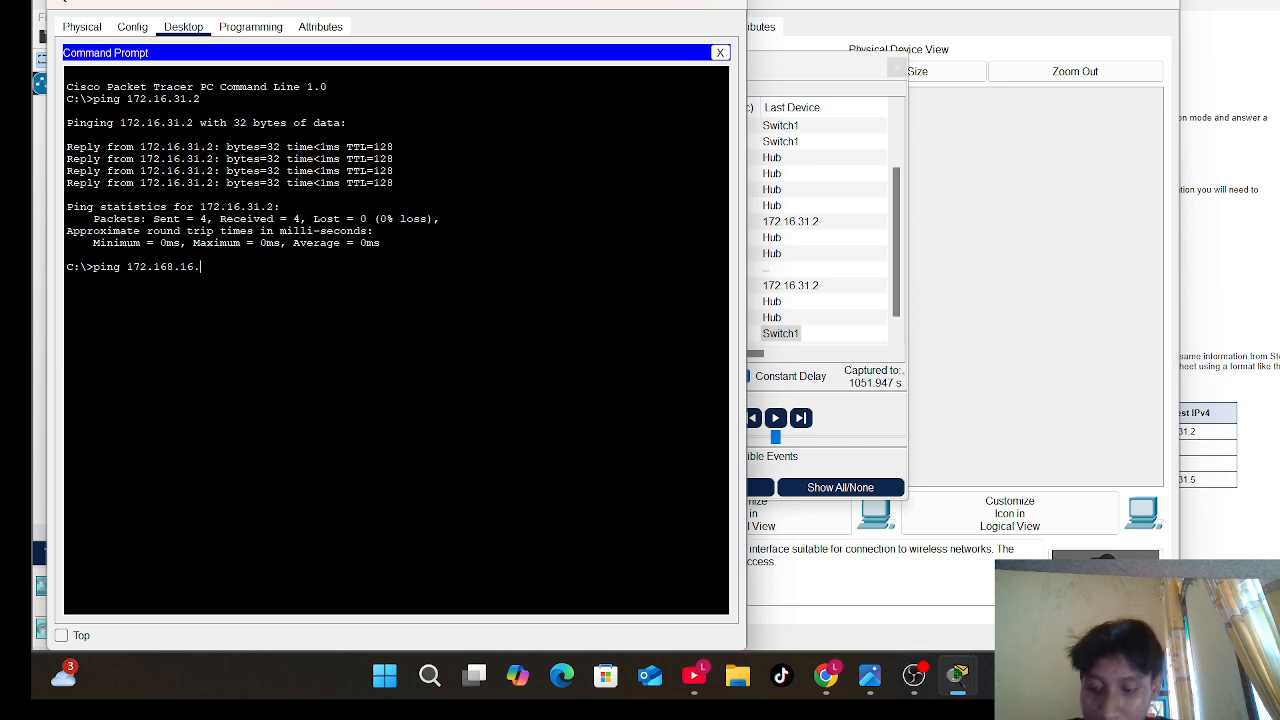
type(".31")
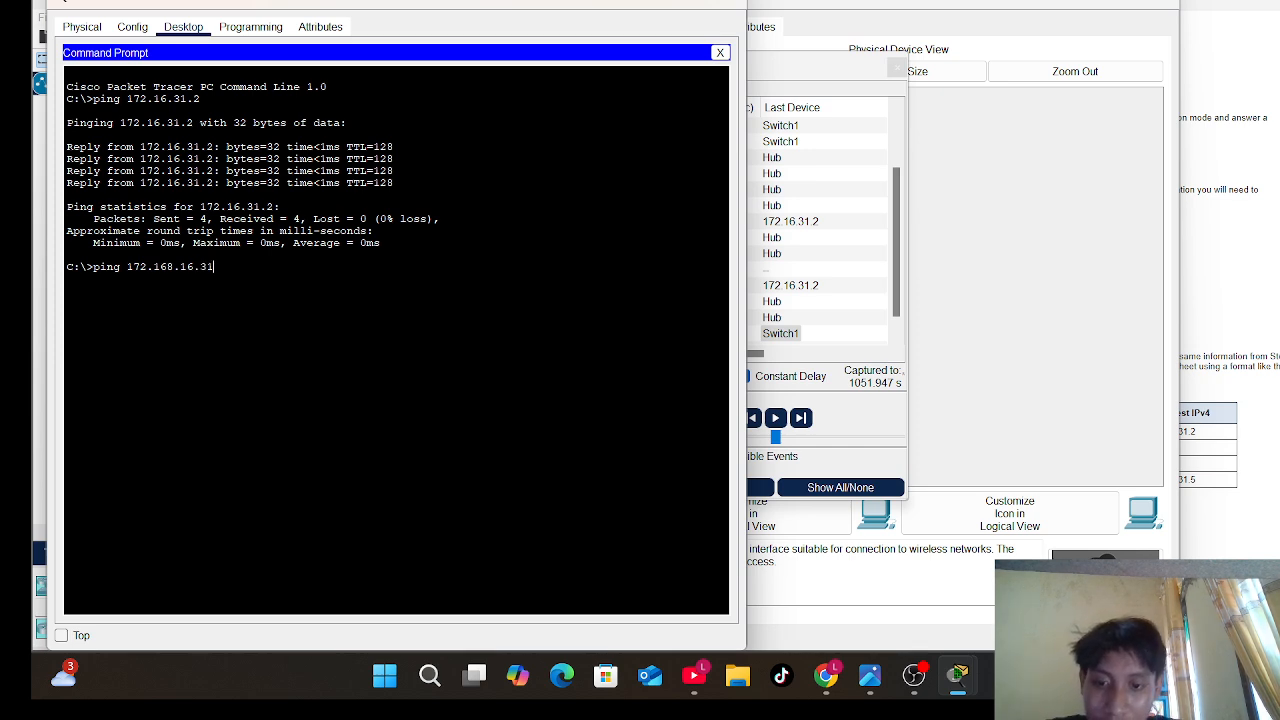
type(".4")
key("Return")
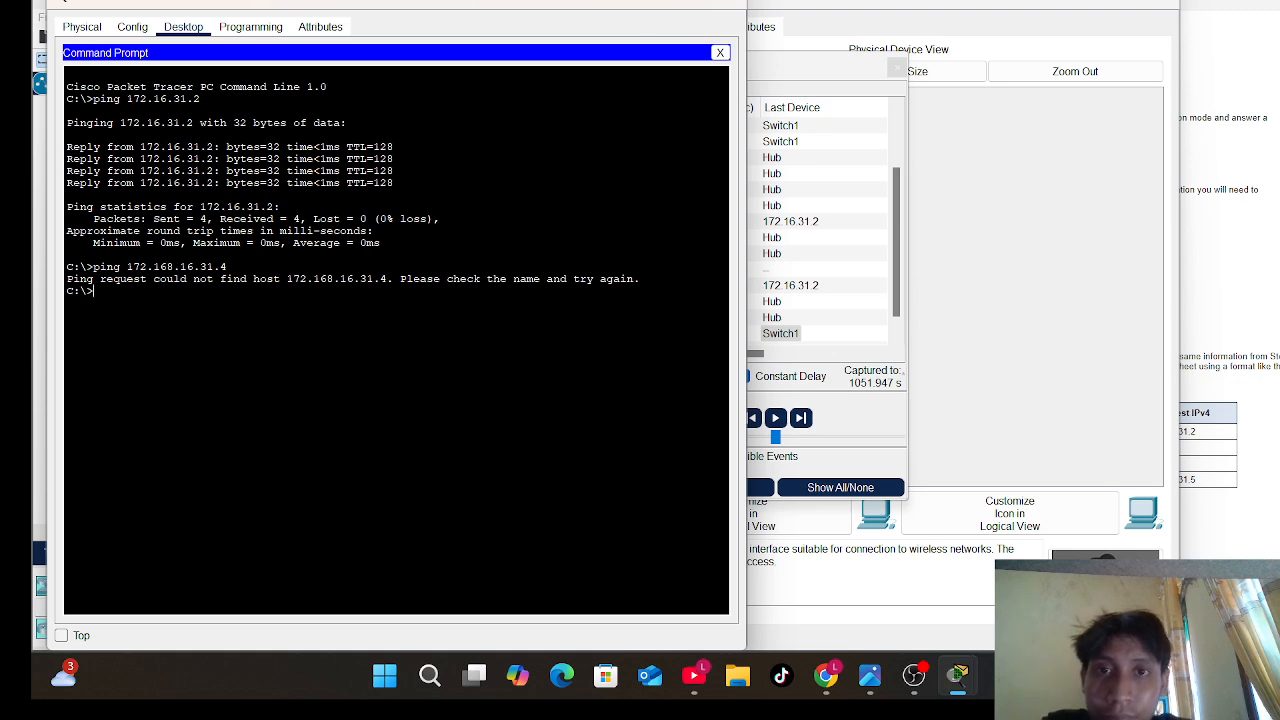
left_click(628, 1)
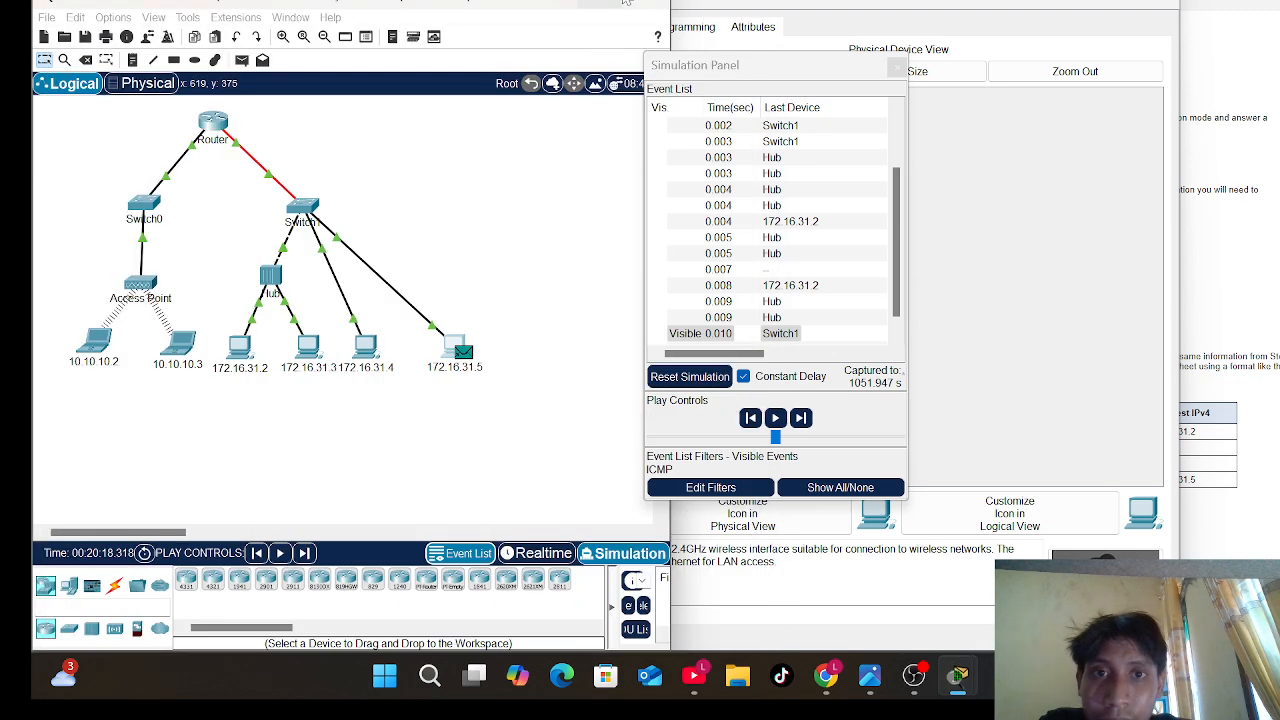
- Stop the running ping on PC 172.16.31.3 and run ping 172.16.31.2 again from its command prompt
left_click(311, 344)
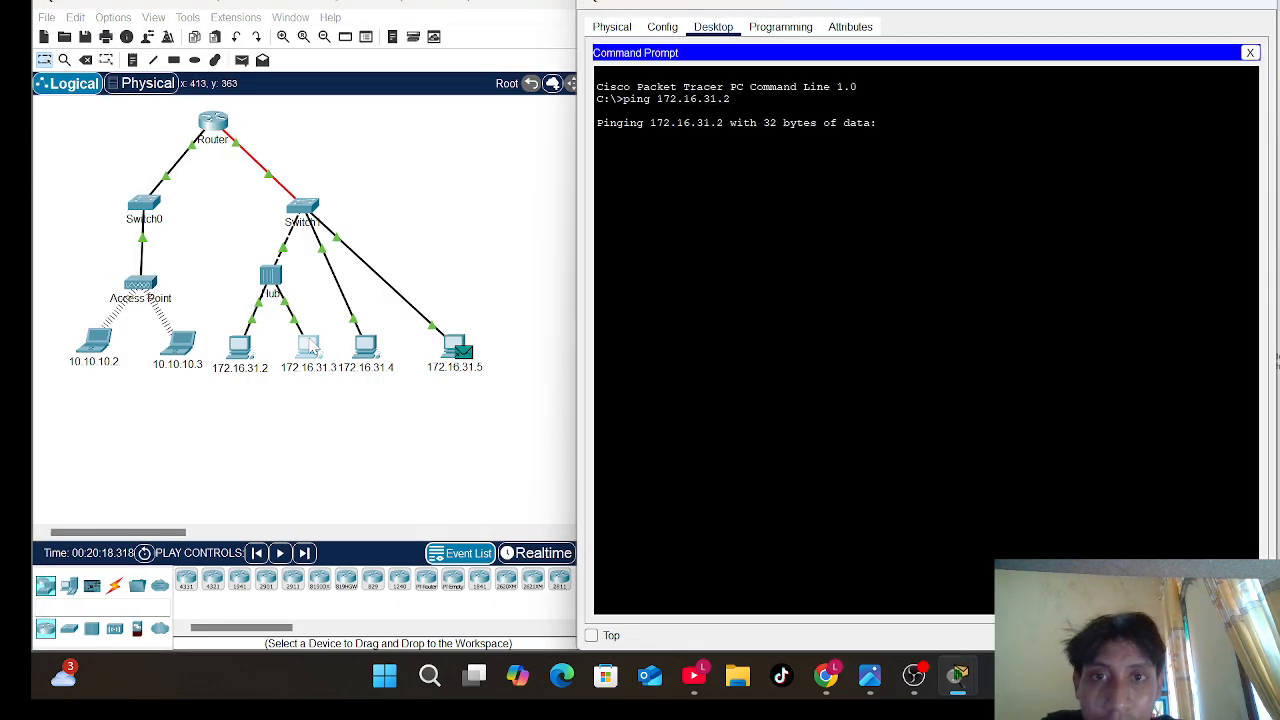
key("ctrl+c")
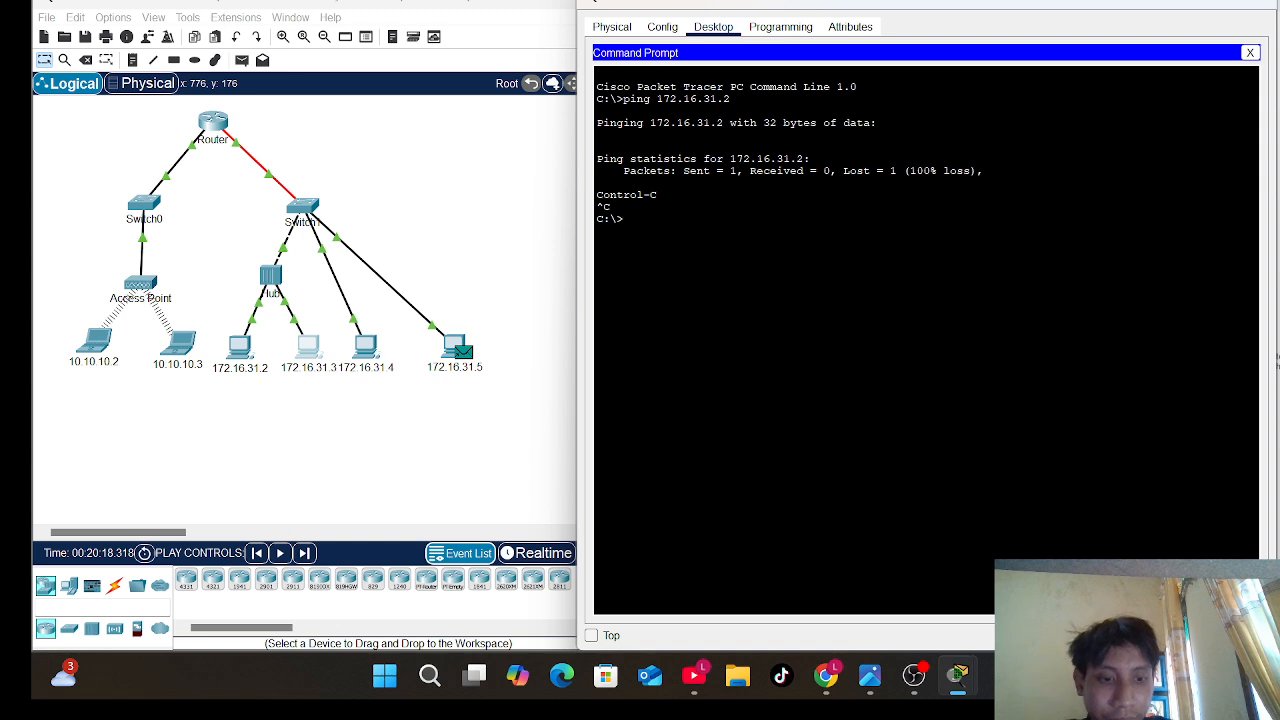
type("ping")
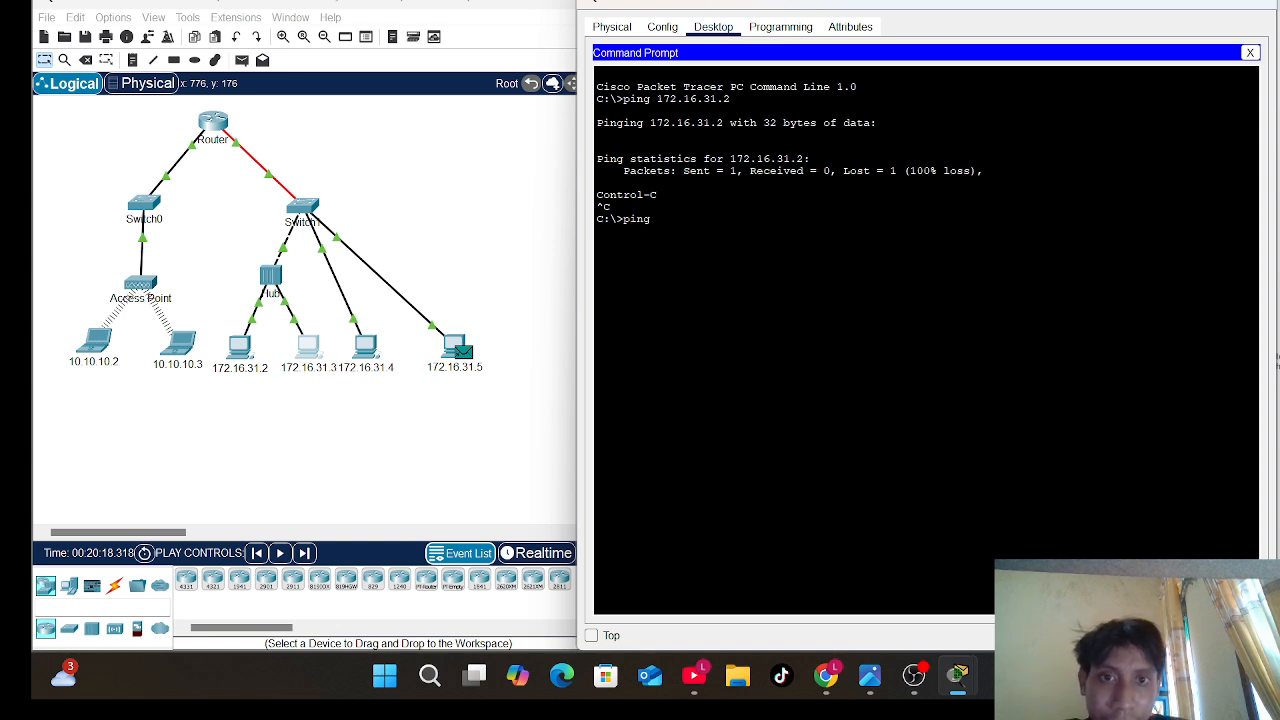
type(" 16")
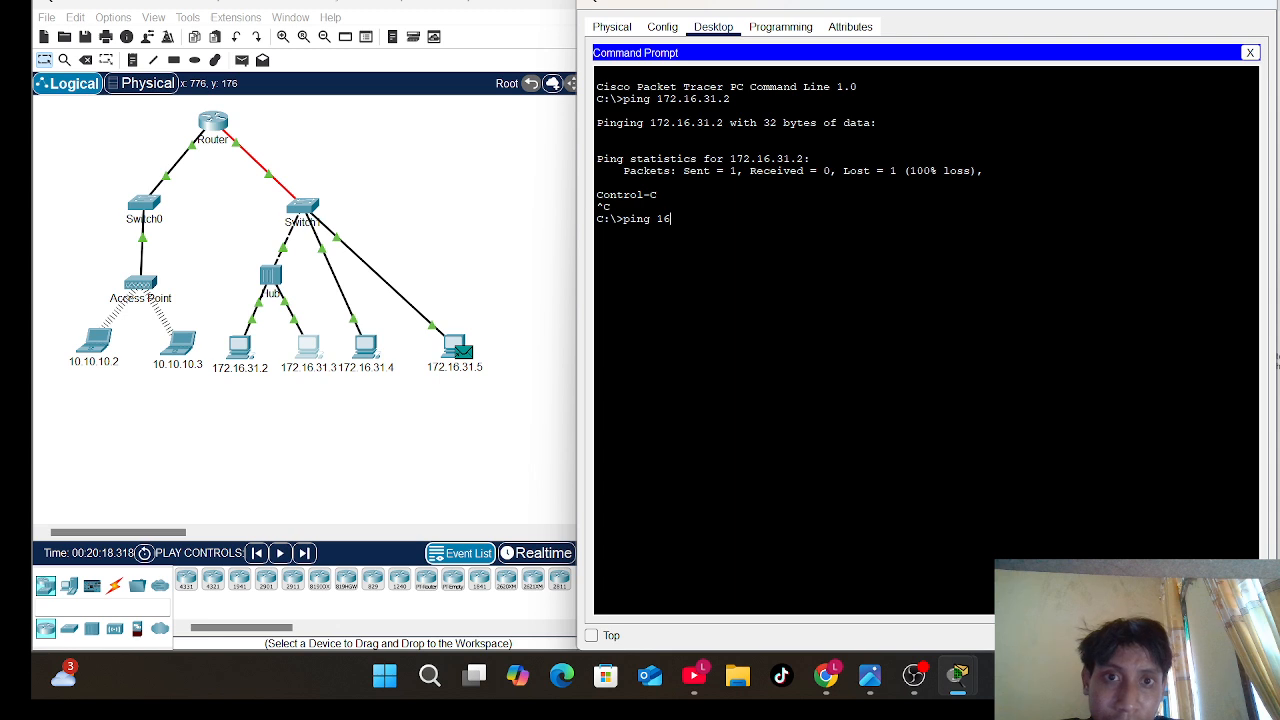
key("BackSpace")
key("BackSpace")
type("172.1")
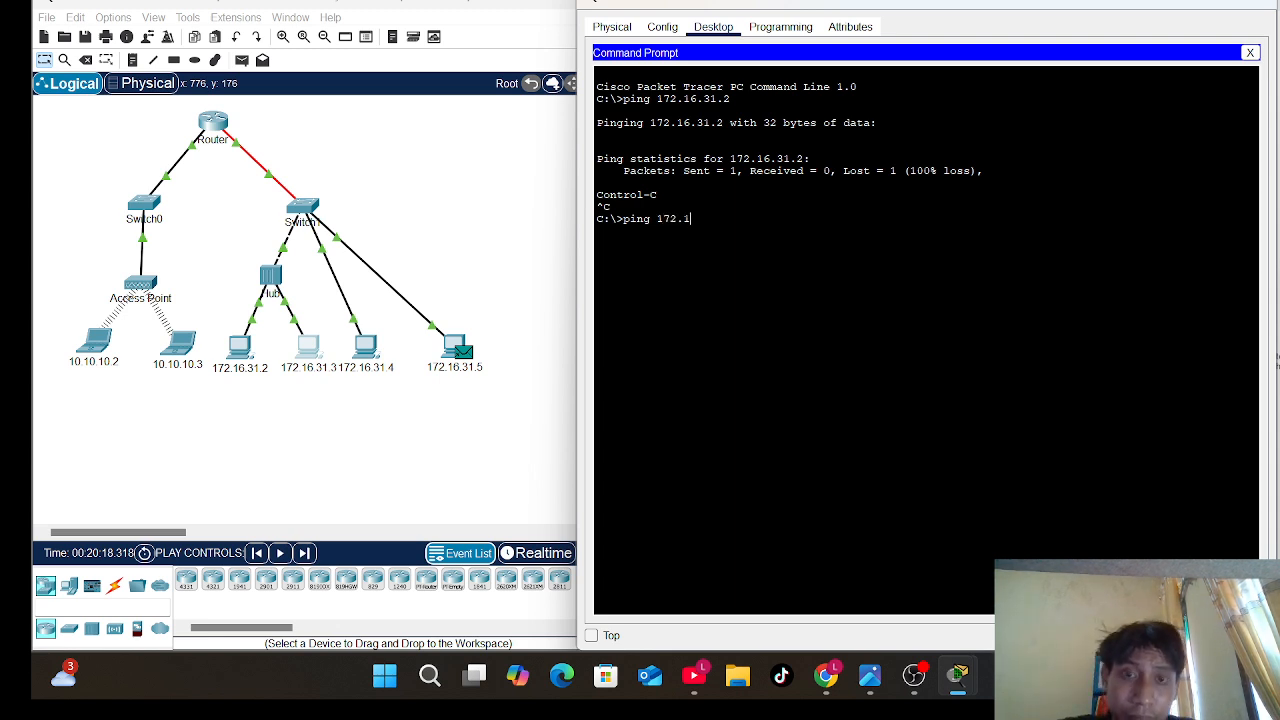
type("6")
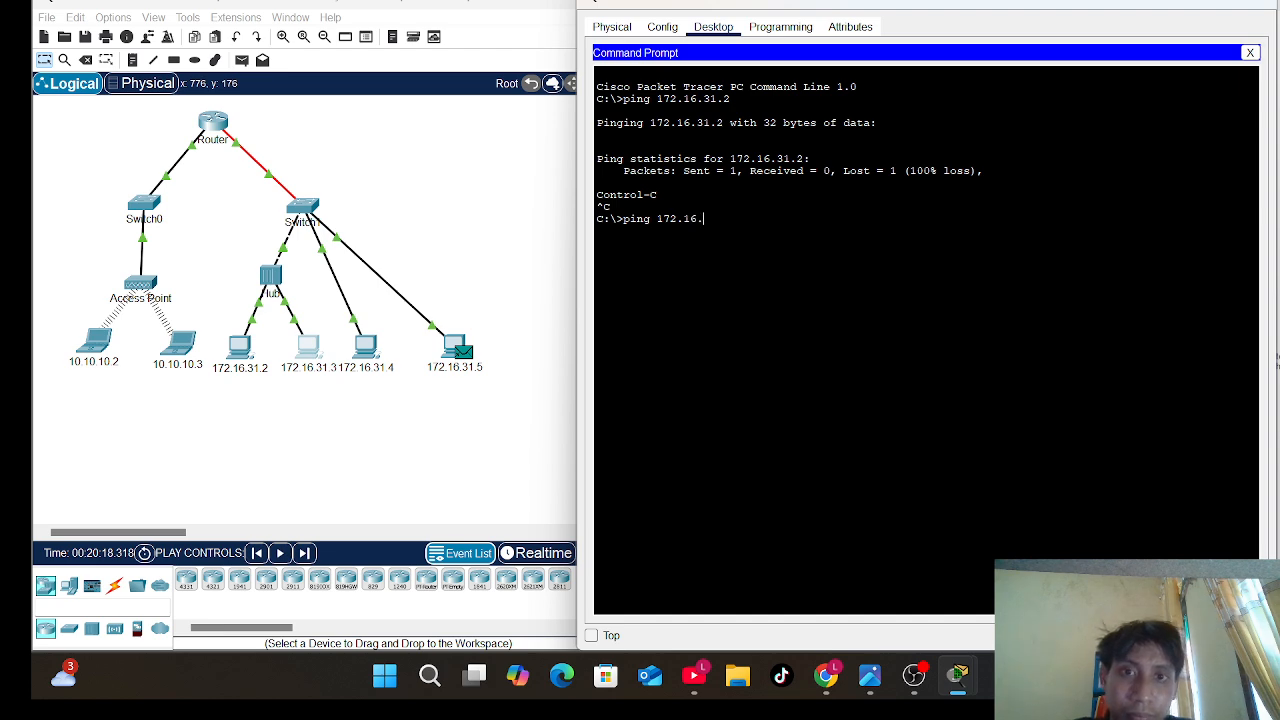
type(".31.")
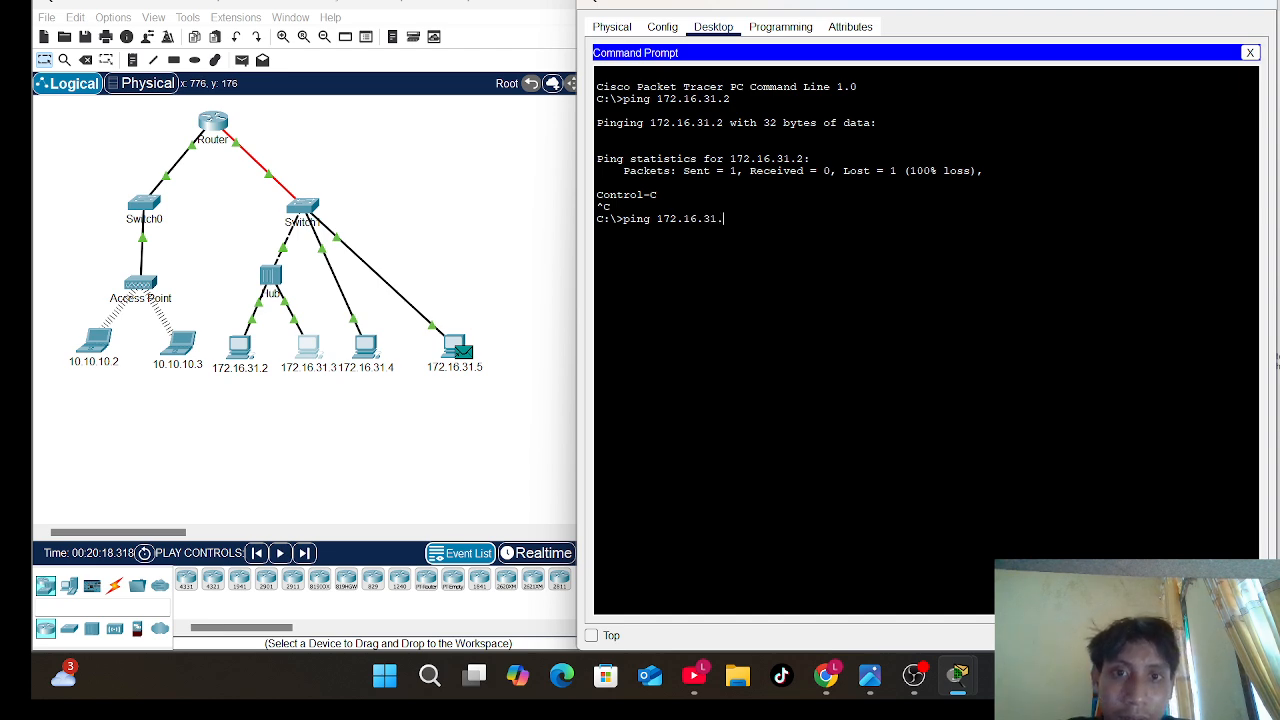
type("2")
key("Return")
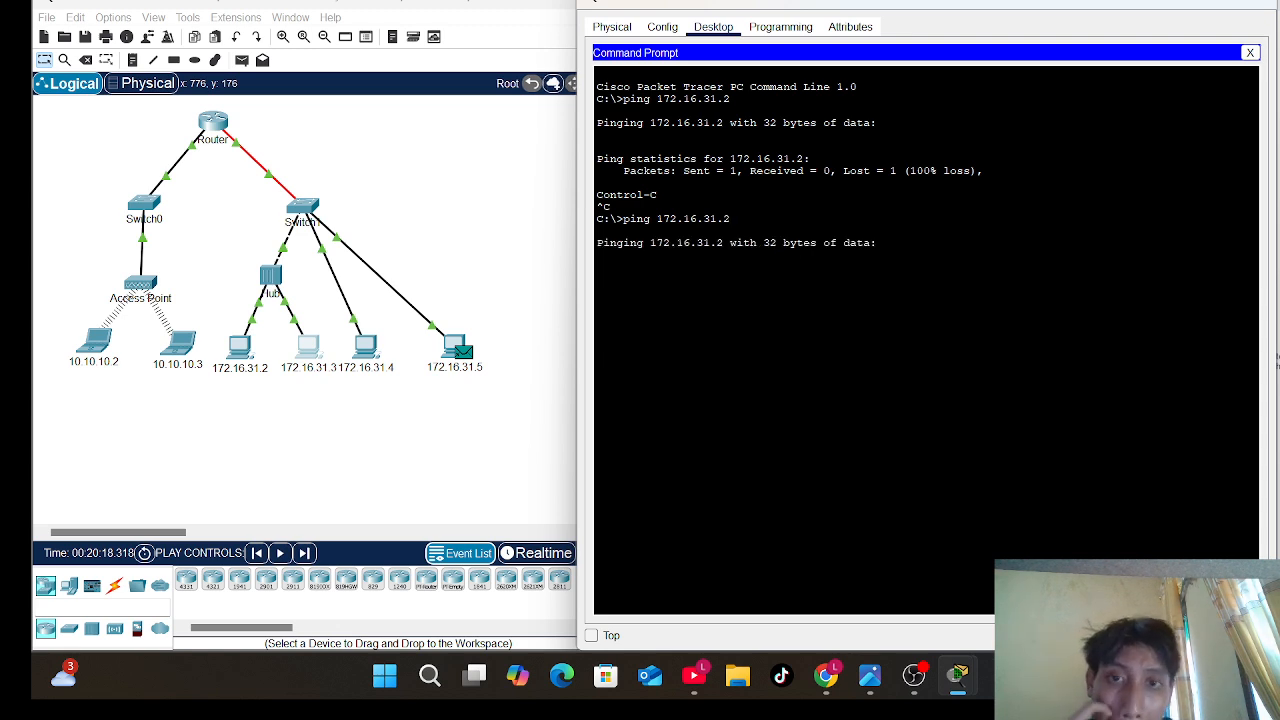
- Run ping 172.16.31.4 from the command prompt of PC 172.16.31.5, and minimize its window
left_click(457, 347)
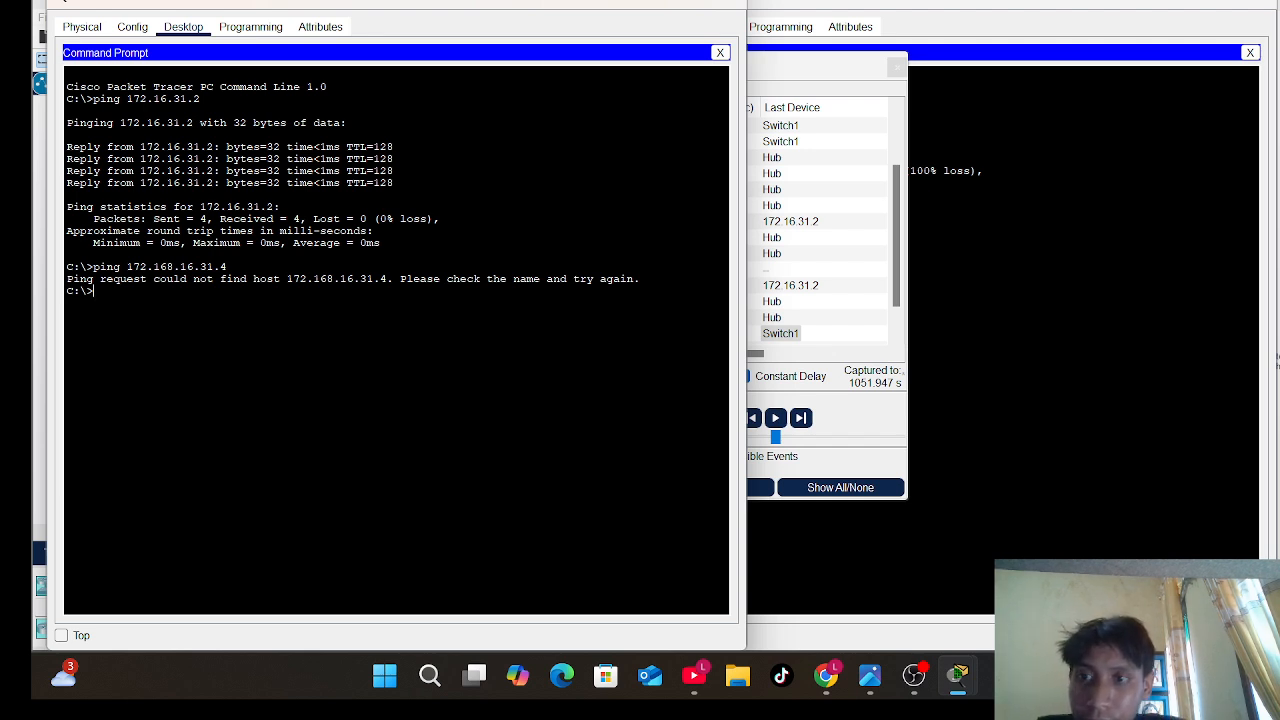
type("ping")
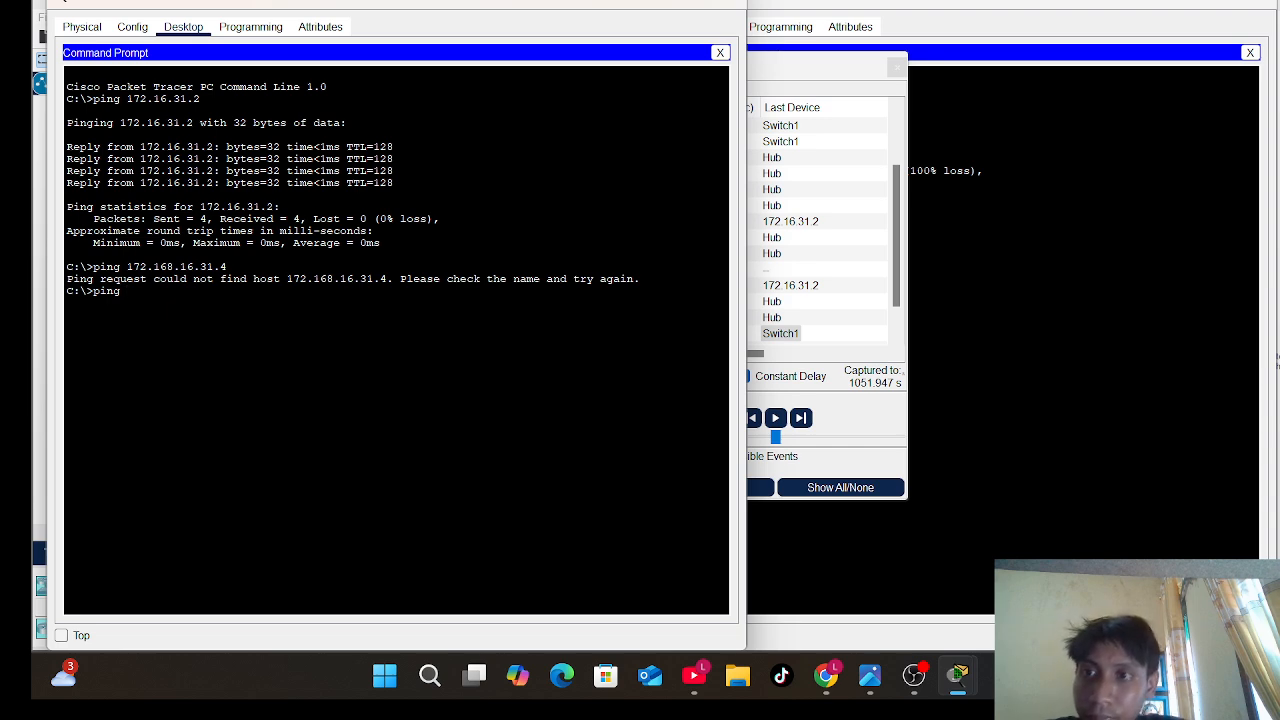
type(" 1")
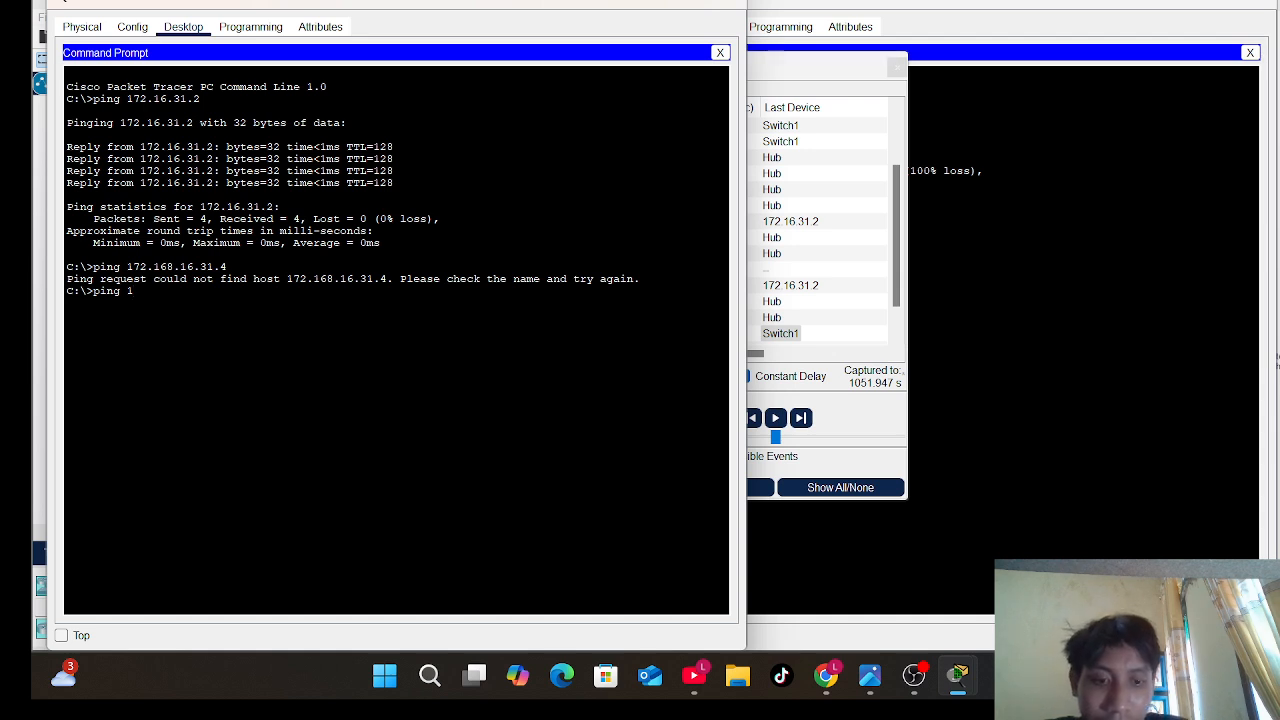
type("72")
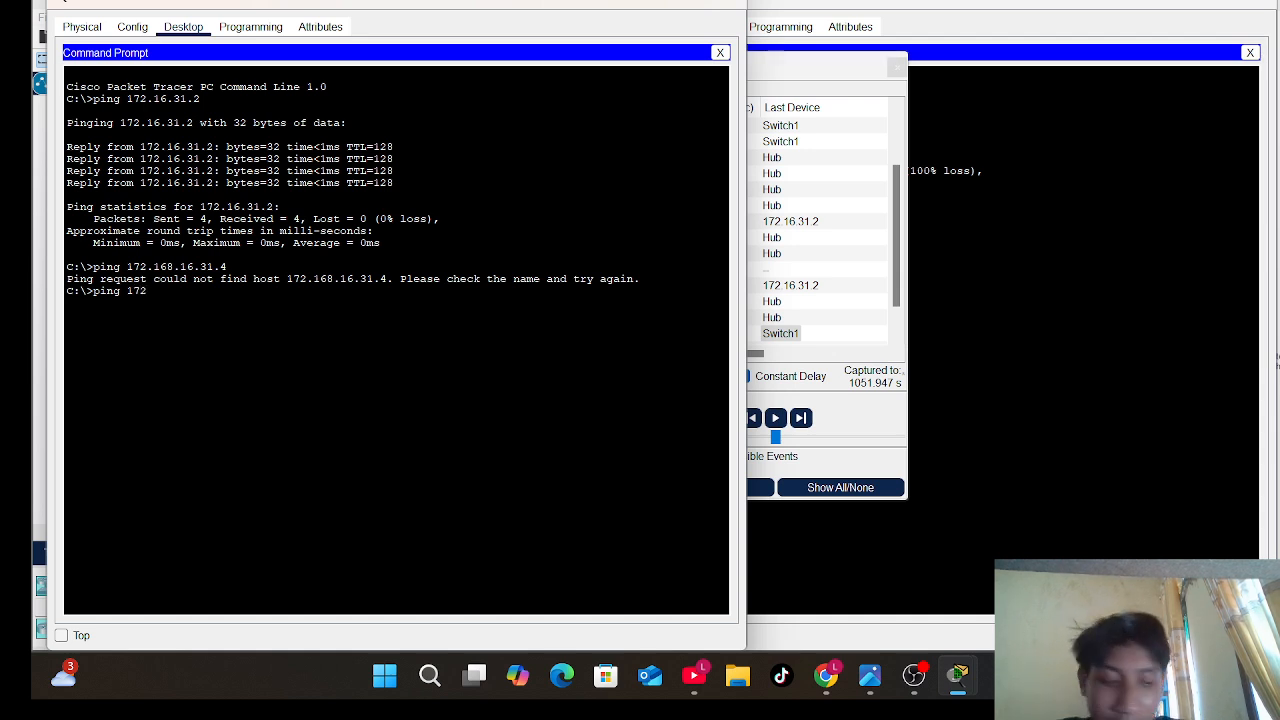
type(".16.3")
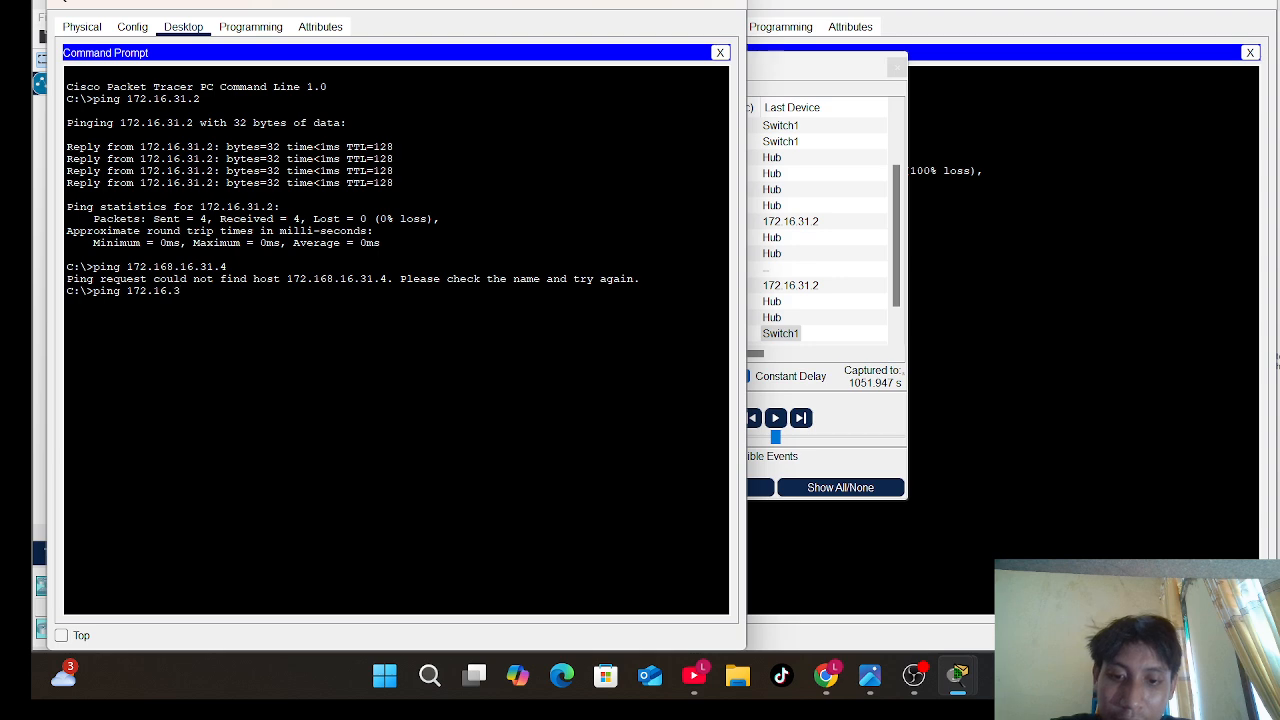
type("1.4")
key("Return")
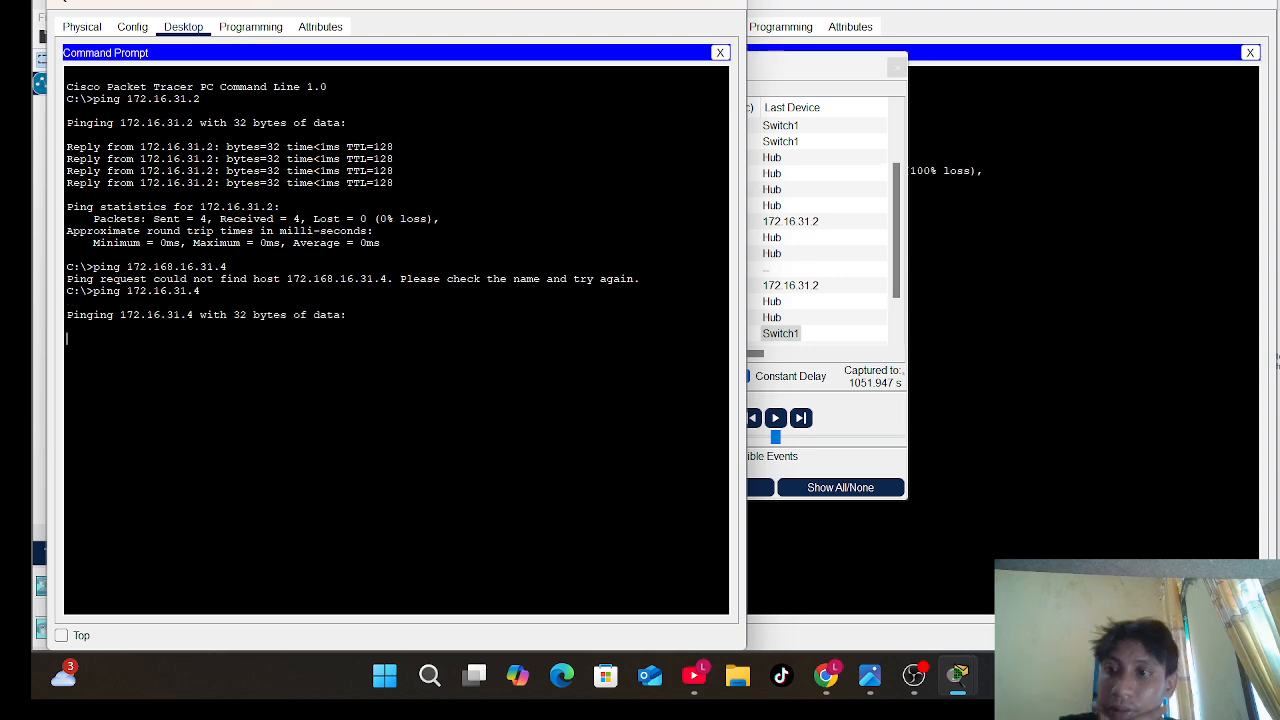
left_click(632, 2)
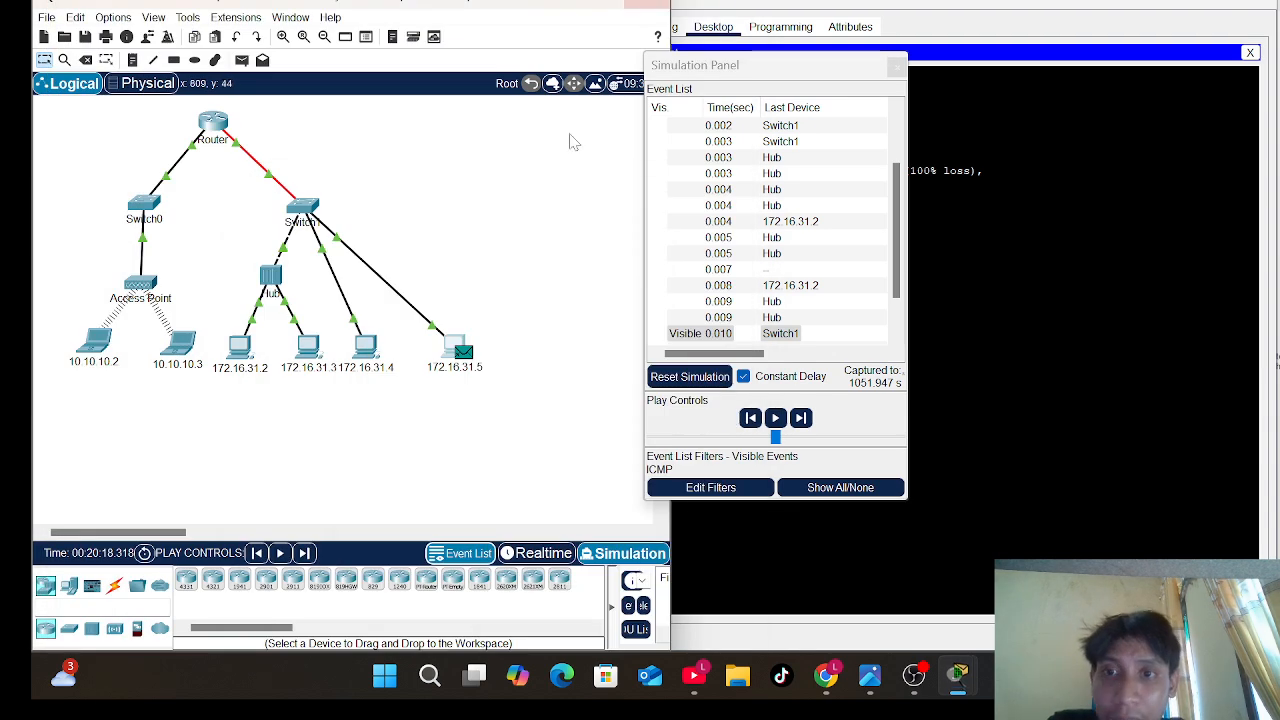
- Check the ping on PC 172.16.31.3, look through the Wireshark Ethernet frames lab PDF in Chrome, and return to the Packet Tracer topology
left_click(310, 346)
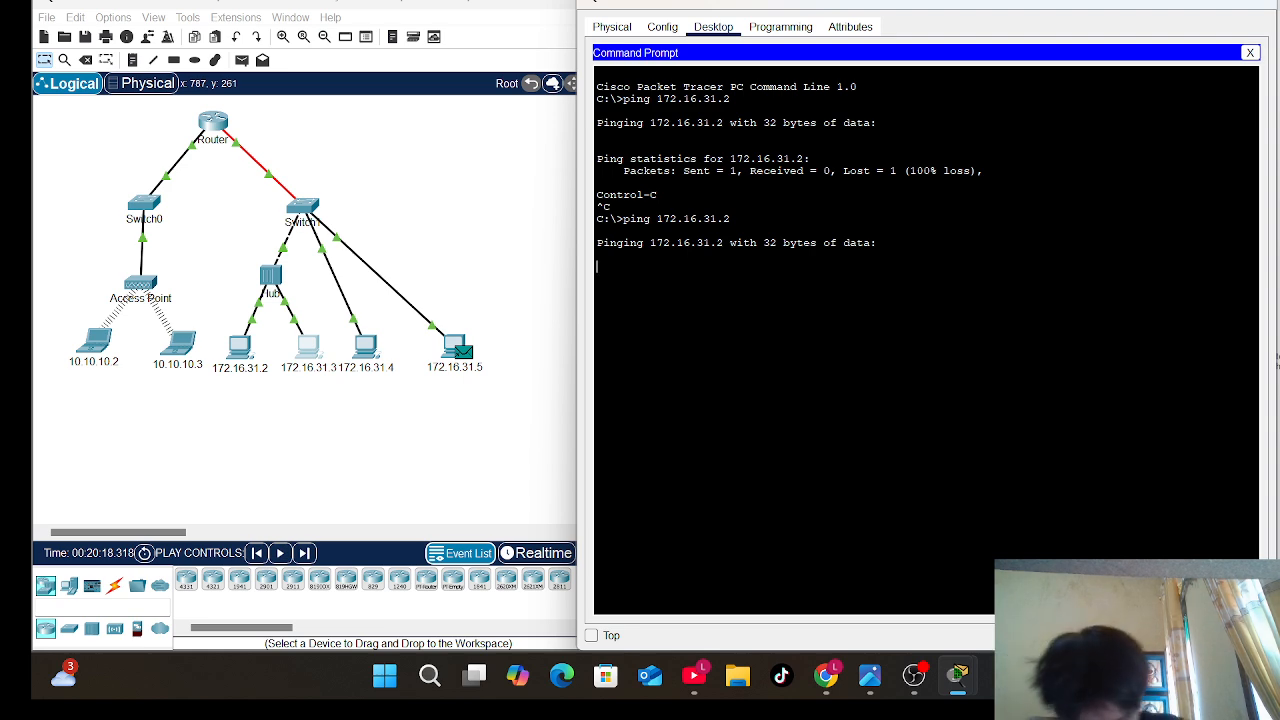
mouse_move(826, 676)
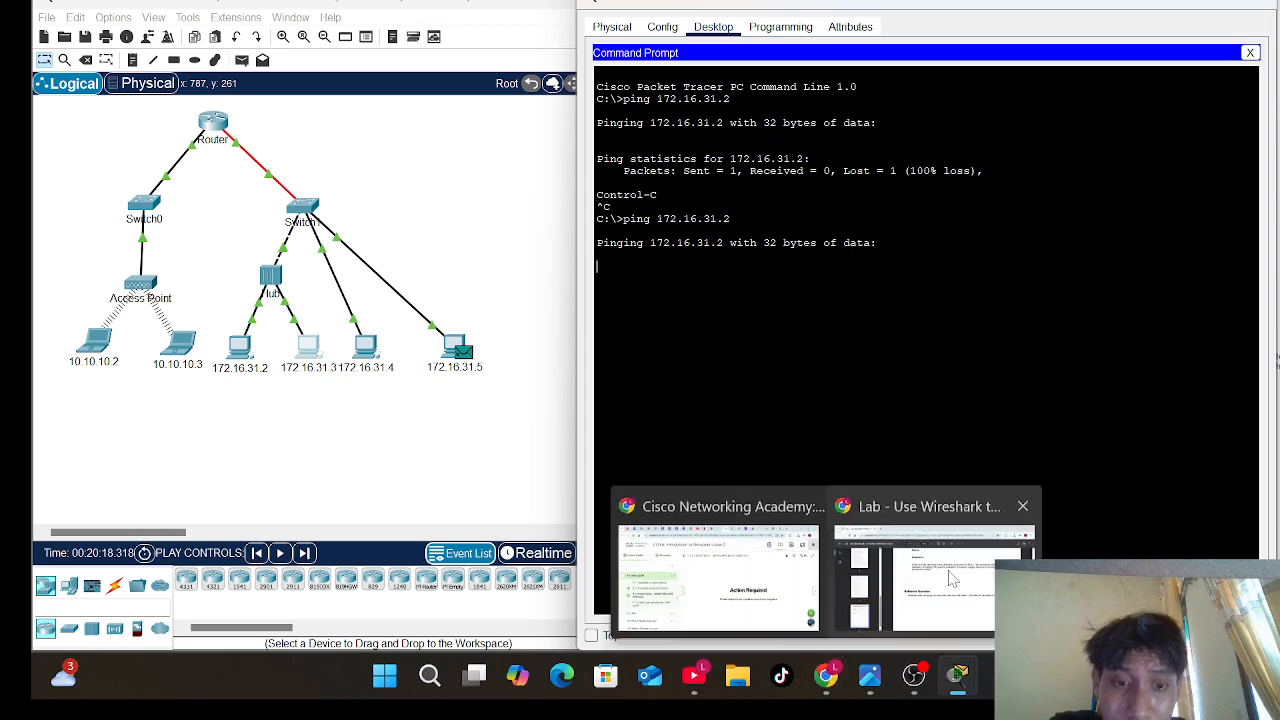
left_click(955, 578)
scroll(808, 403, "up", 15)
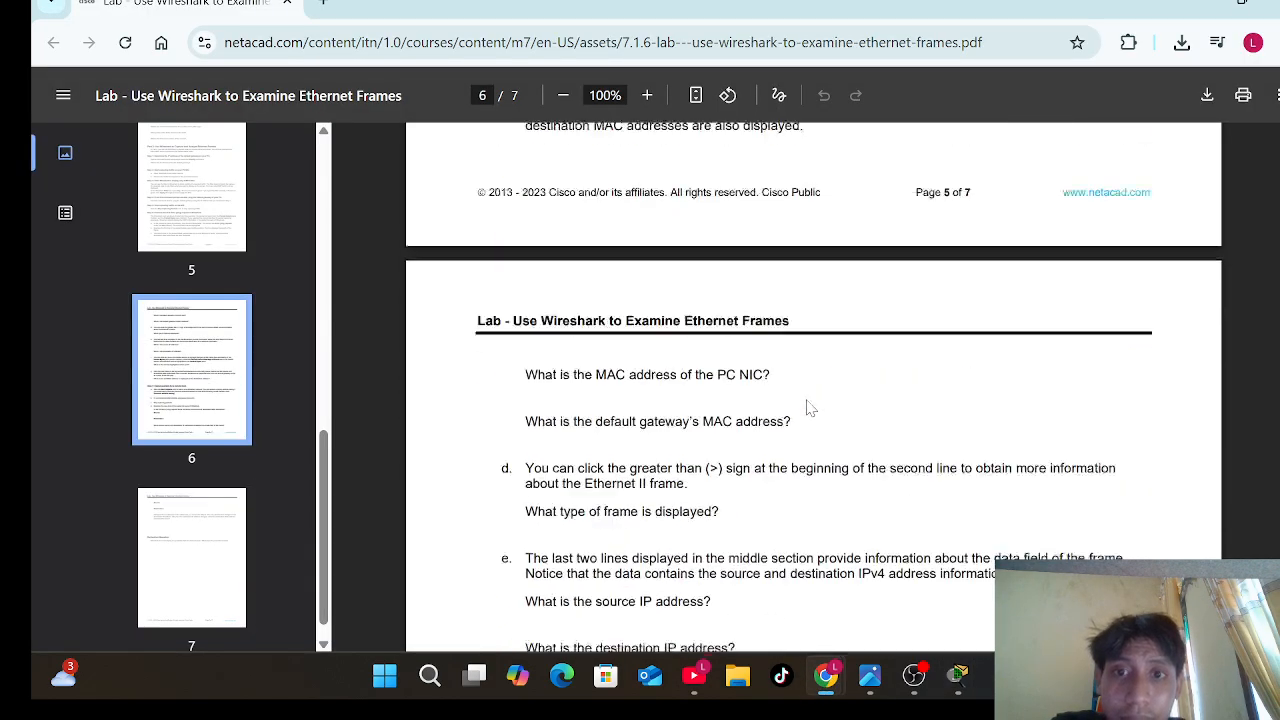
scroll(808, 403, "up", 4)
scroll(808, 403, "down", 8)
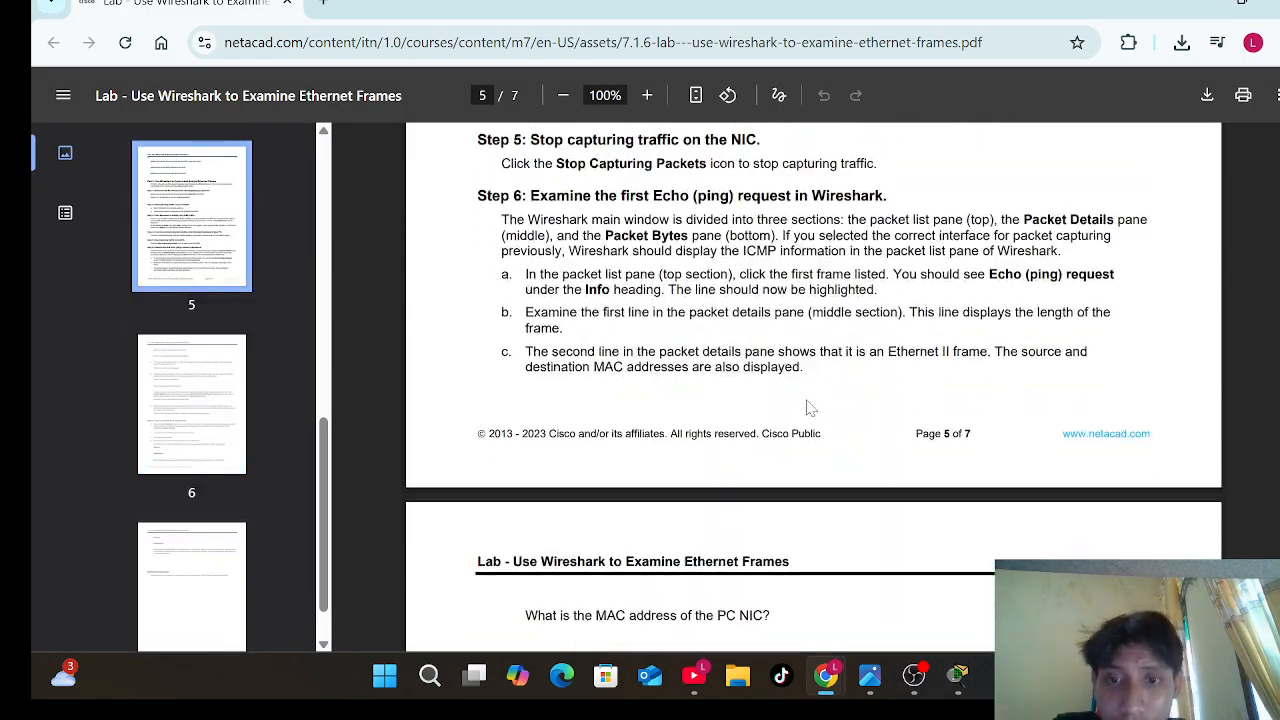
scroll(810, 408, "up", 12)
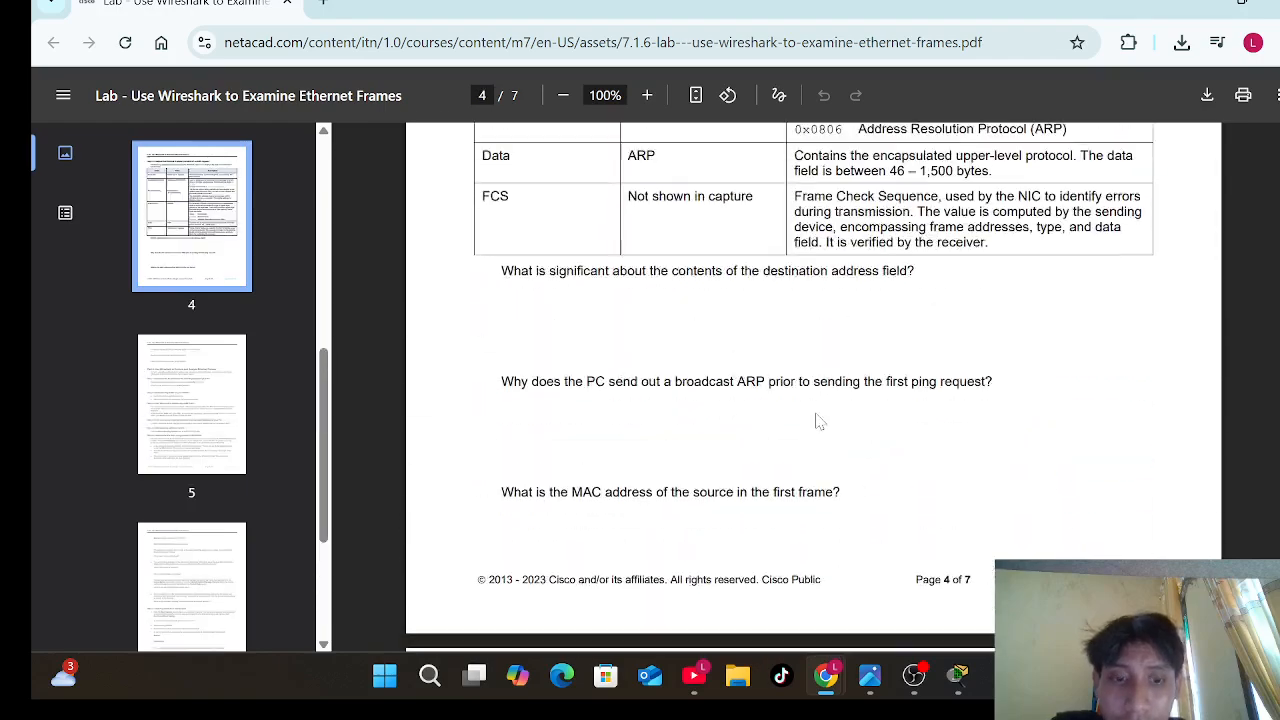
mouse_move(954, 681)
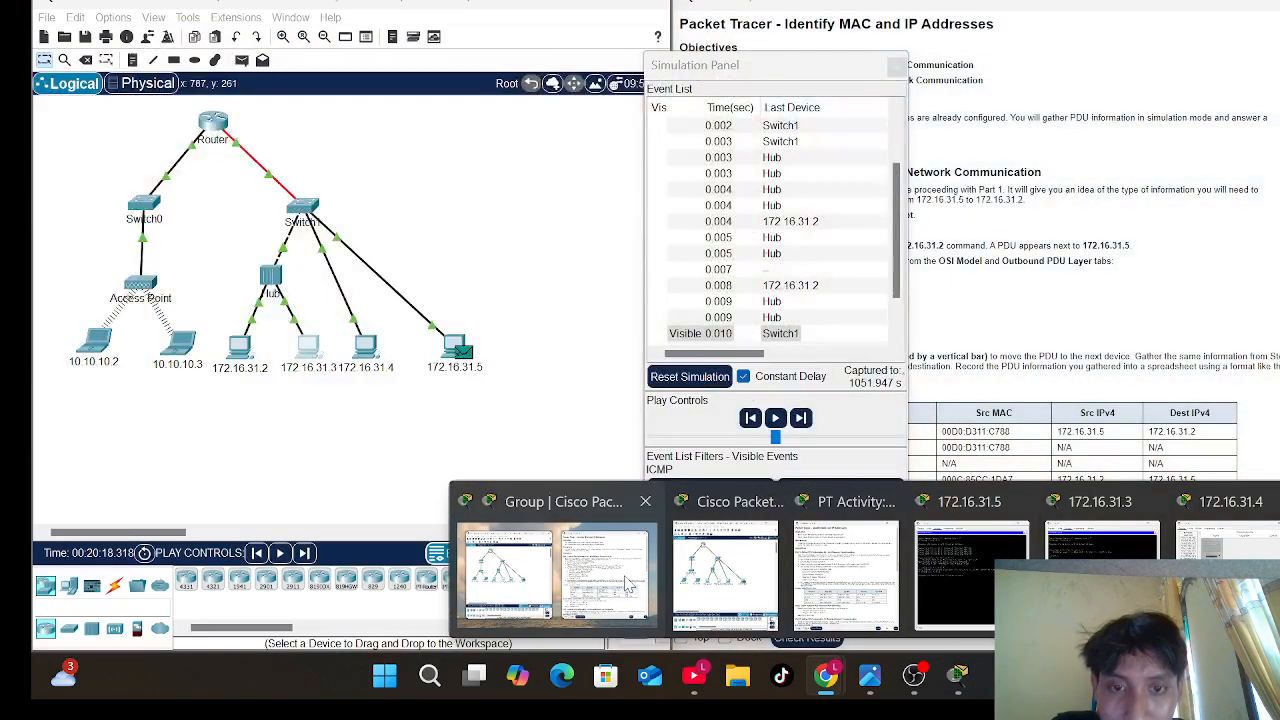
left_click(725, 575)
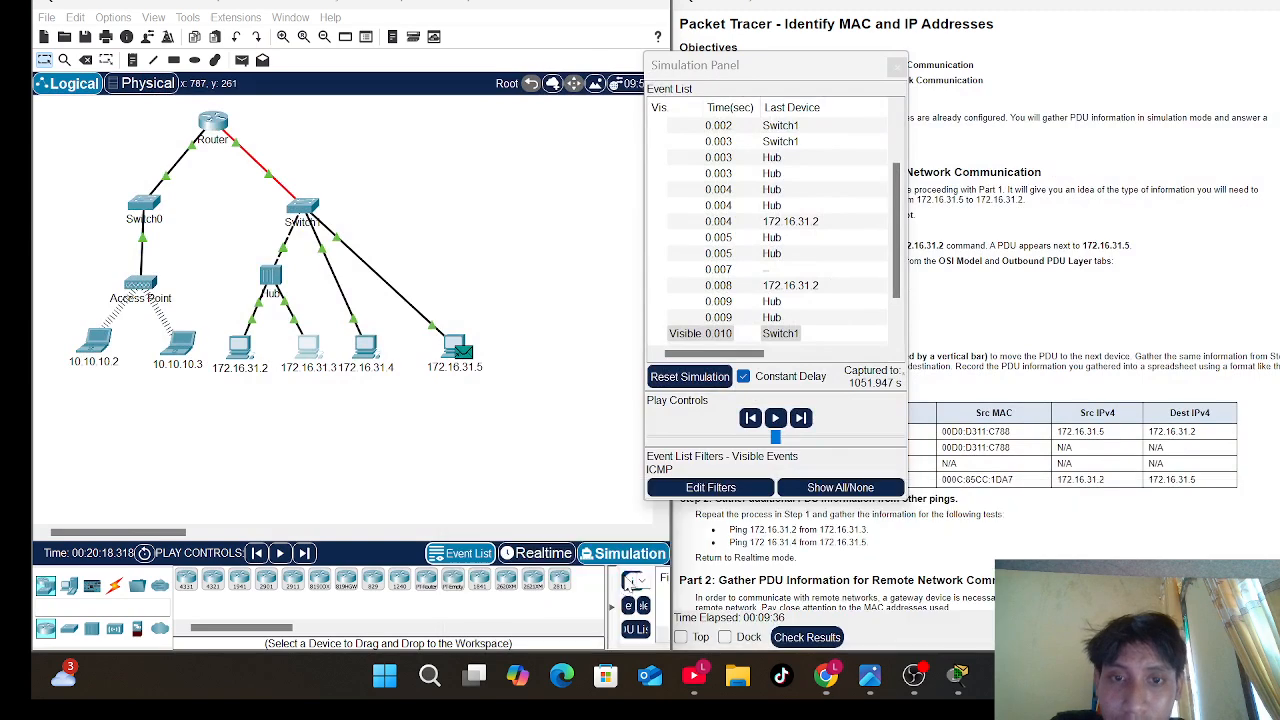
- Close the Simulation Panel and read the Part 2 instructions for gathering PDU information for remote network communication
left_click(897, 67)
scroll(432, 380, "down", 10)
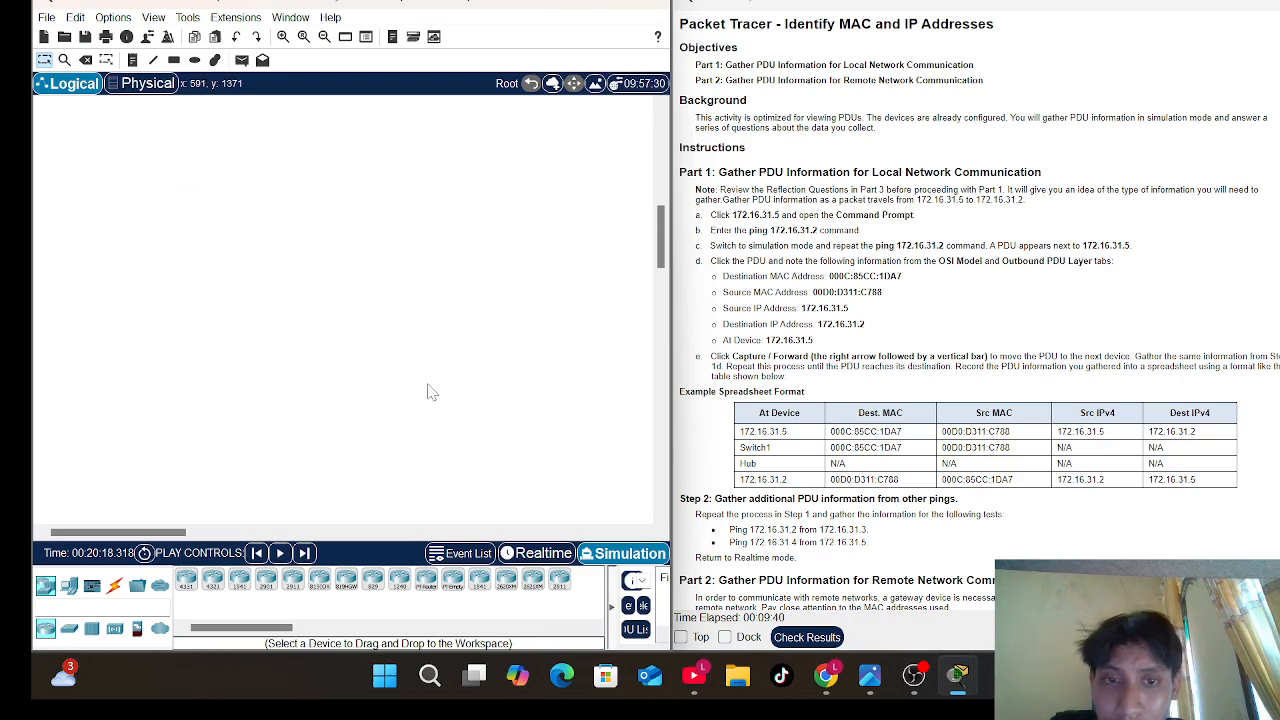
scroll(447, 492, "up", 10)
scroll(806, 328, "down", 15)
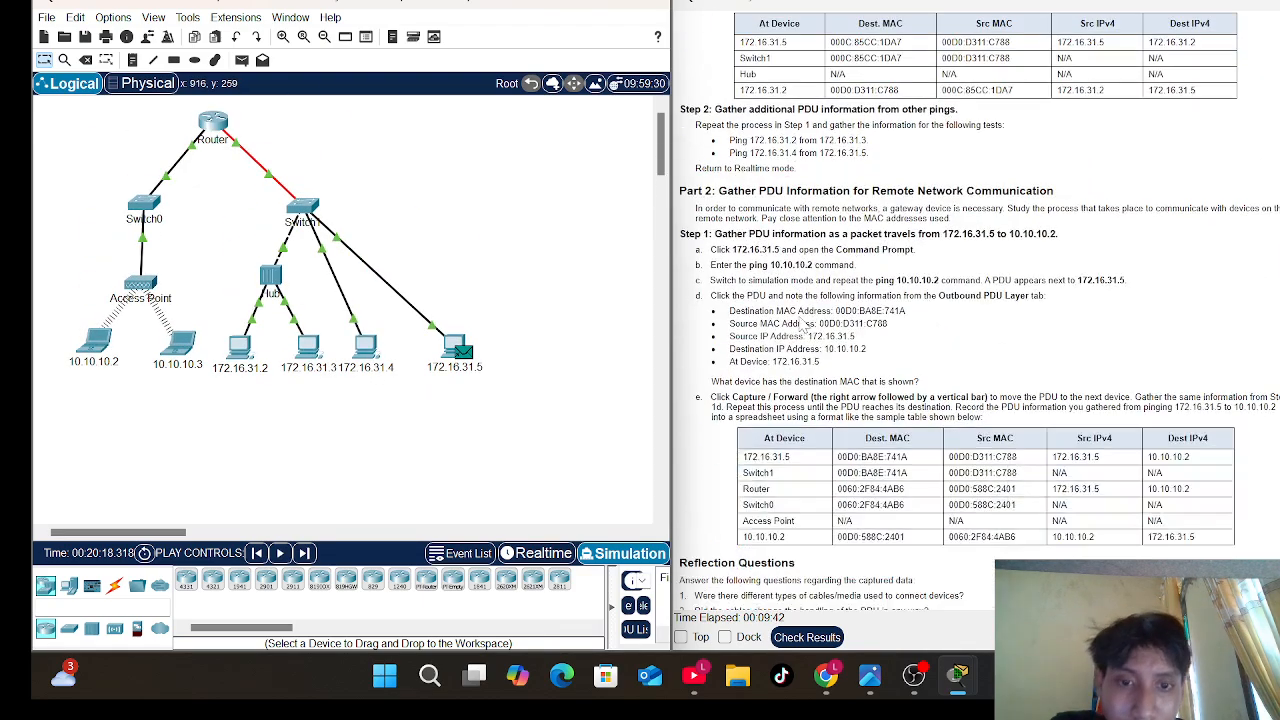
scroll(806, 328, "up", 5)
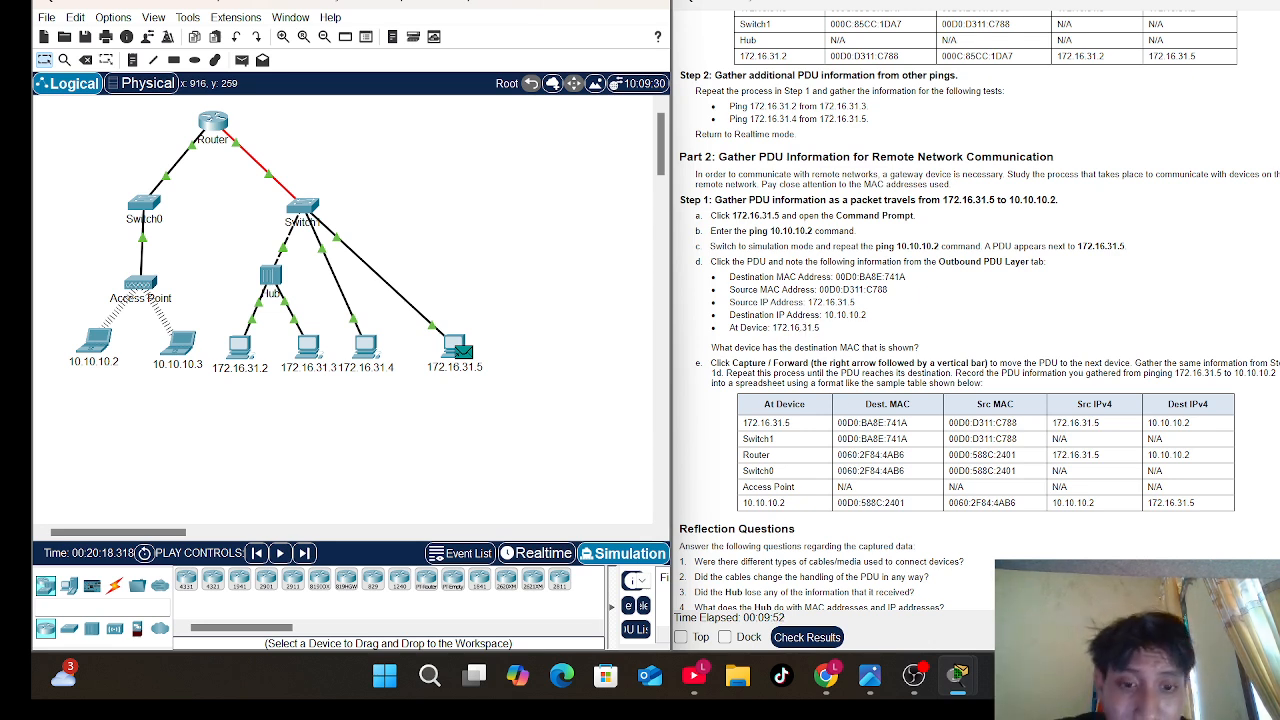
- Examine the ping output in the command prompts of 172.16.31.5 and 172.16.31.3, and the activity's Reflection Questions
left_click(455, 347)
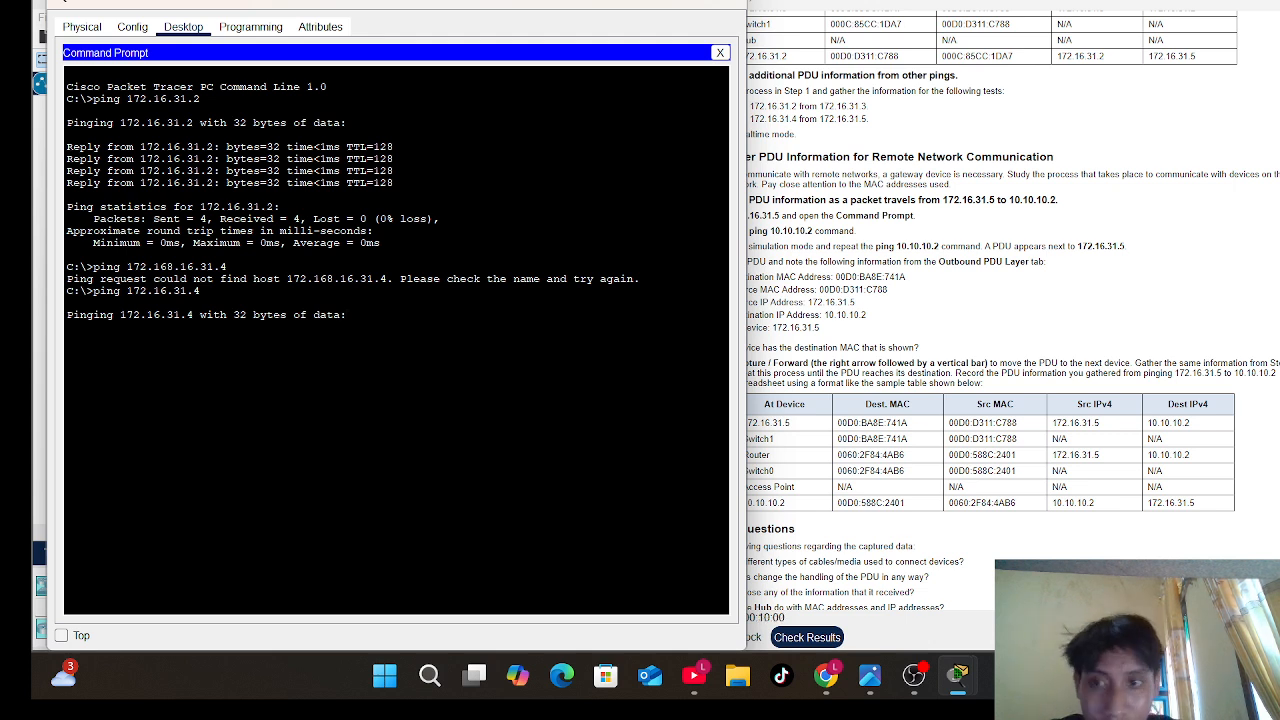
left_click(631, 4)
left_click(307, 348)
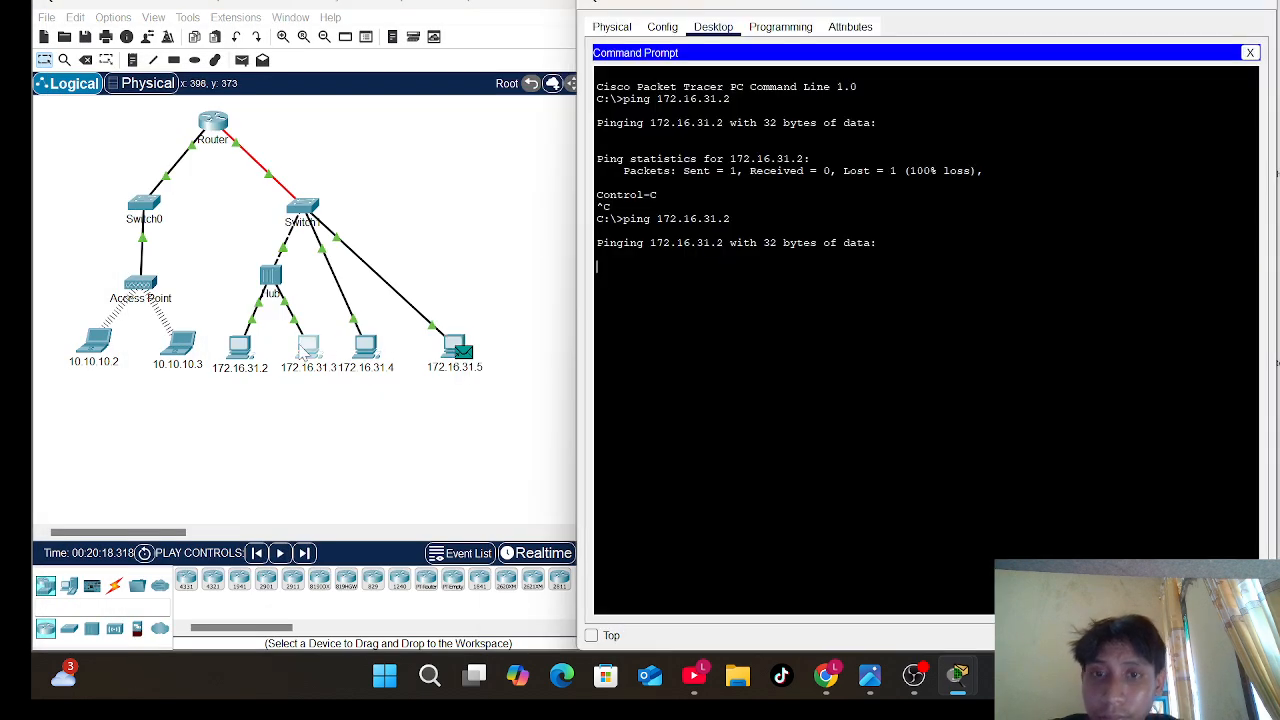
left_click(1170, 3)
scroll(960, 300, "down", 5)
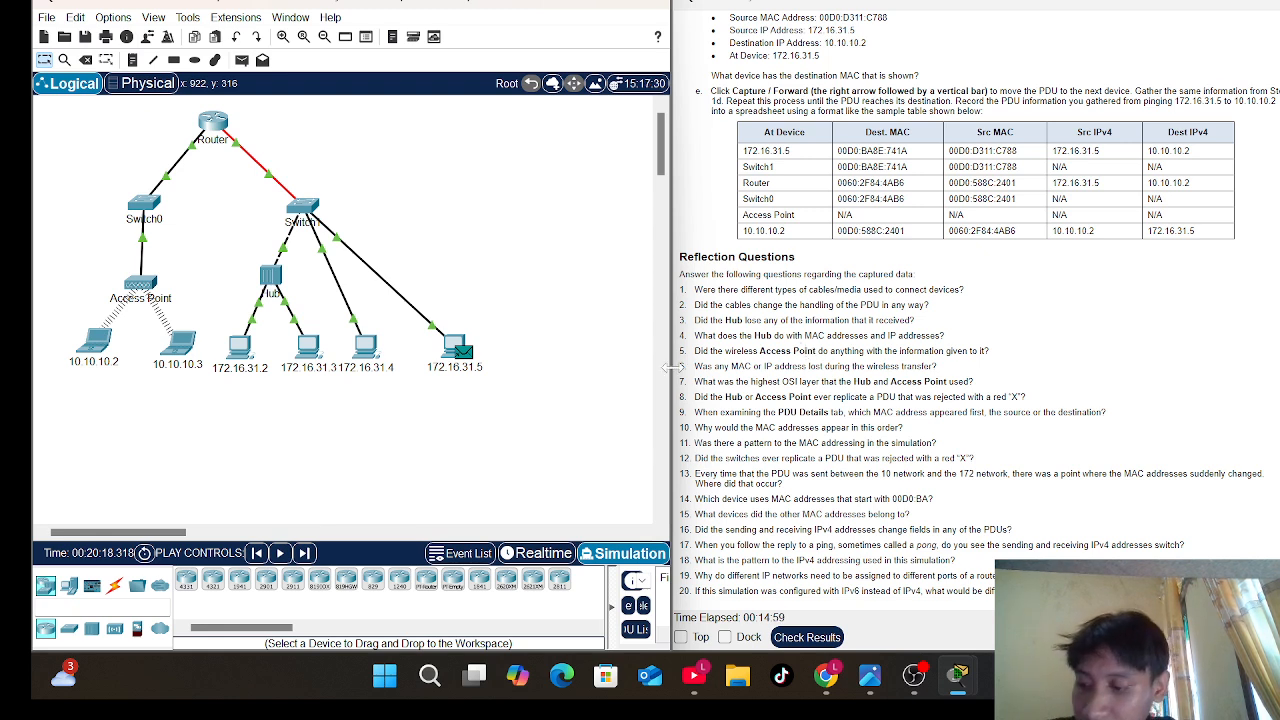
left_click(308, 347)
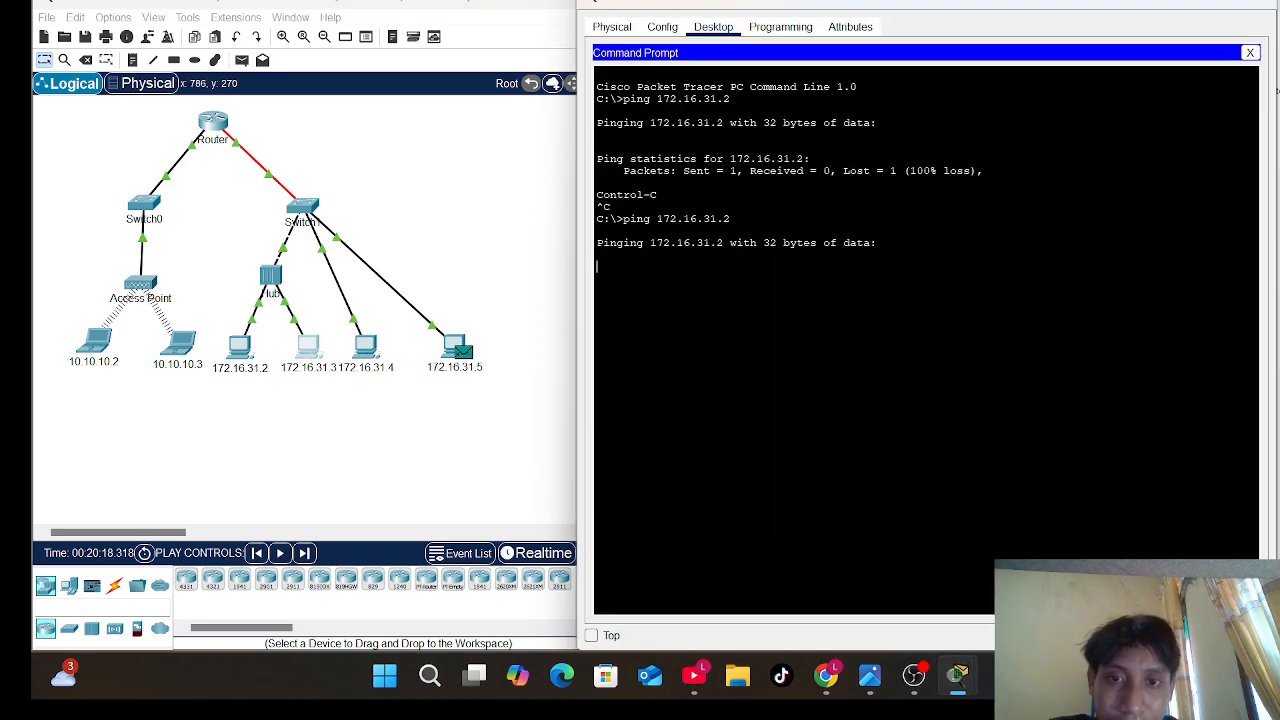
left_click(1172, 2)
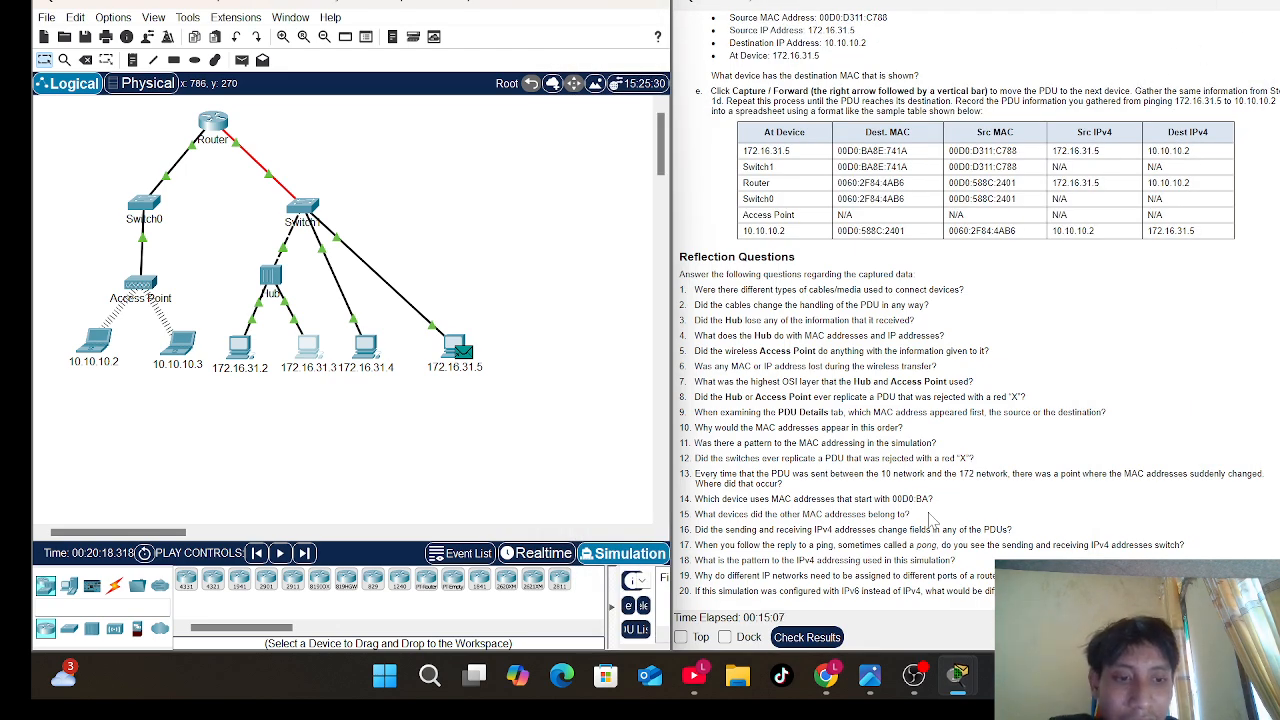
mouse_move(913, 675)
left_click(910, 569)
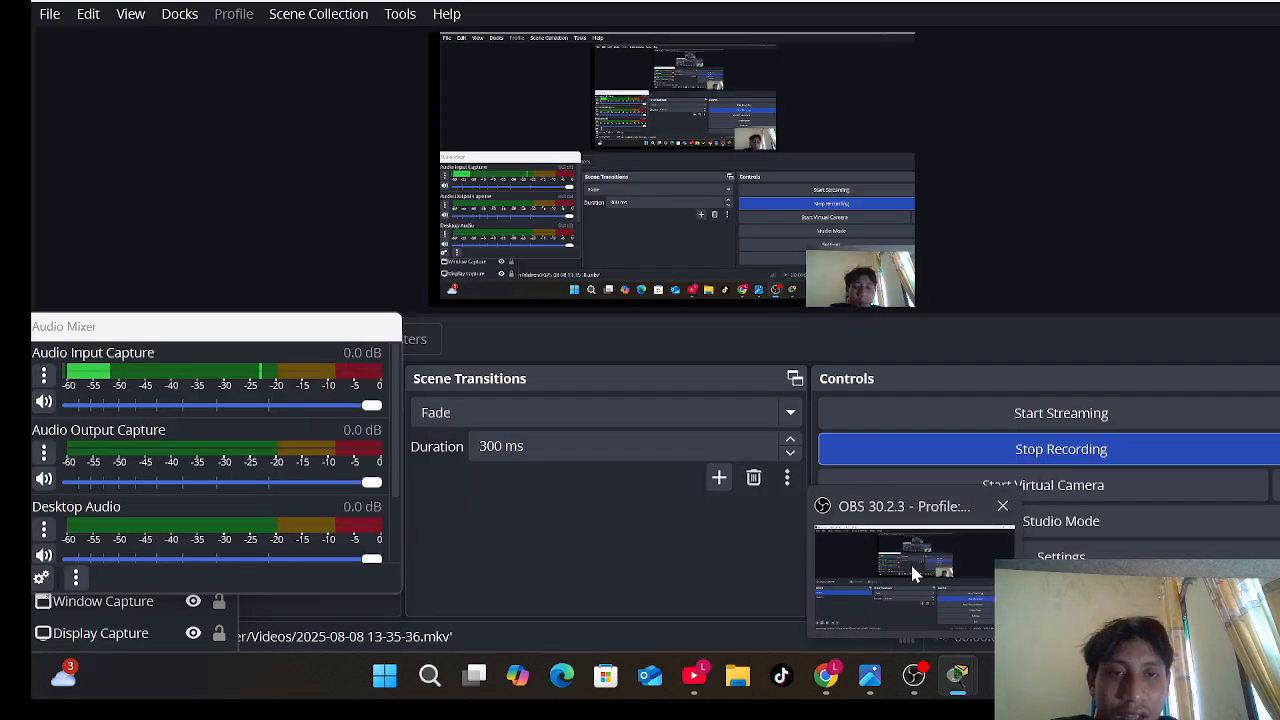